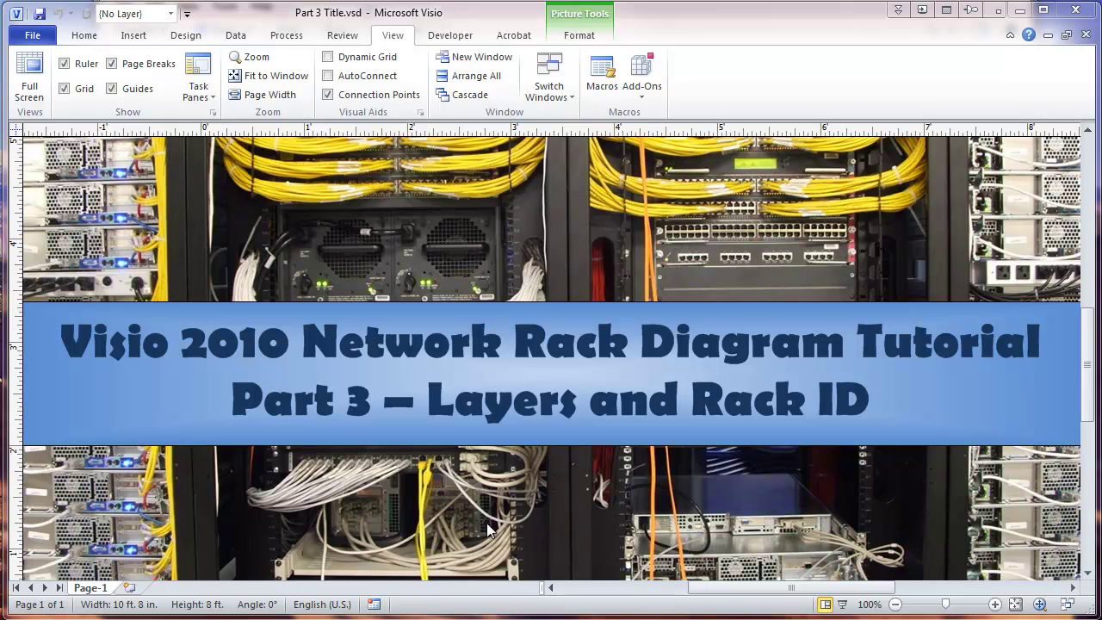
Switch to the Visio at start of Part 3.vsd drawing and display the expanded Shapes pane and the Shape Data pane.
{"action": "left_click", "coordinate": [562, 97]}
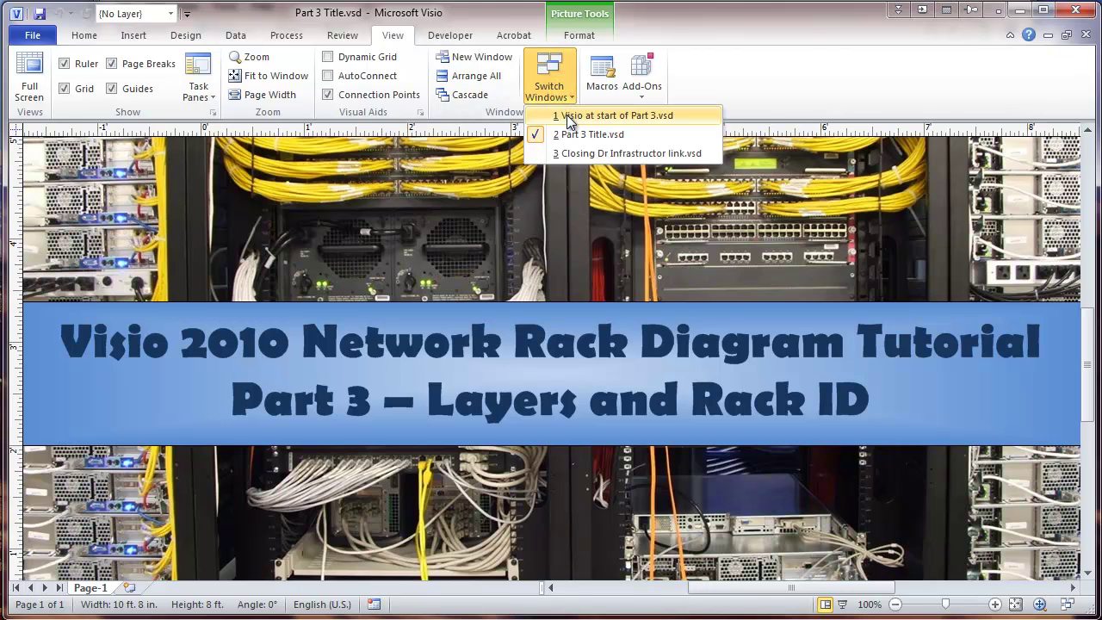
{"action": "left_click", "coordinate": [565, 113]}
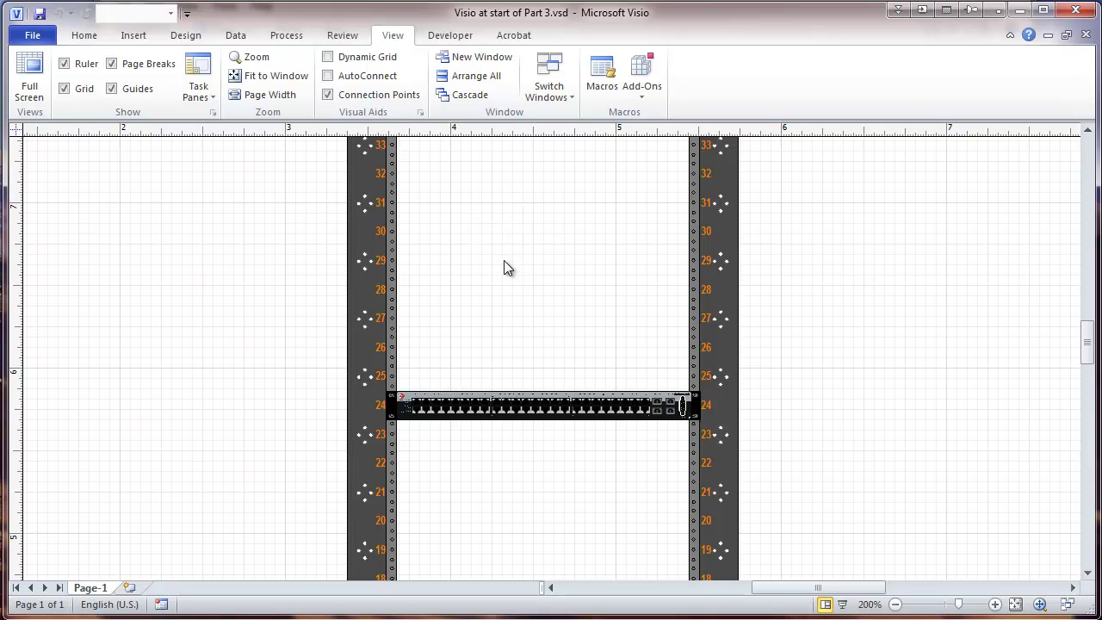
{"action": "left_click", "coordinate": [205, 97]}
{"action": "left_click", "coordinate": [224, 116]}
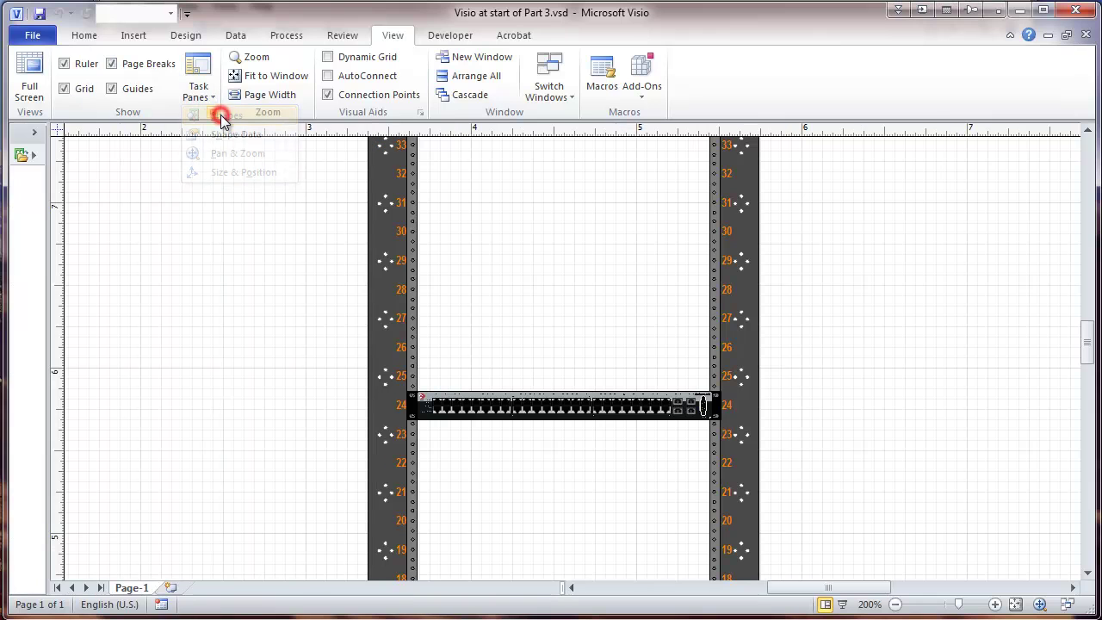
{"action": "left_click", "coordinate": [34, 134]}
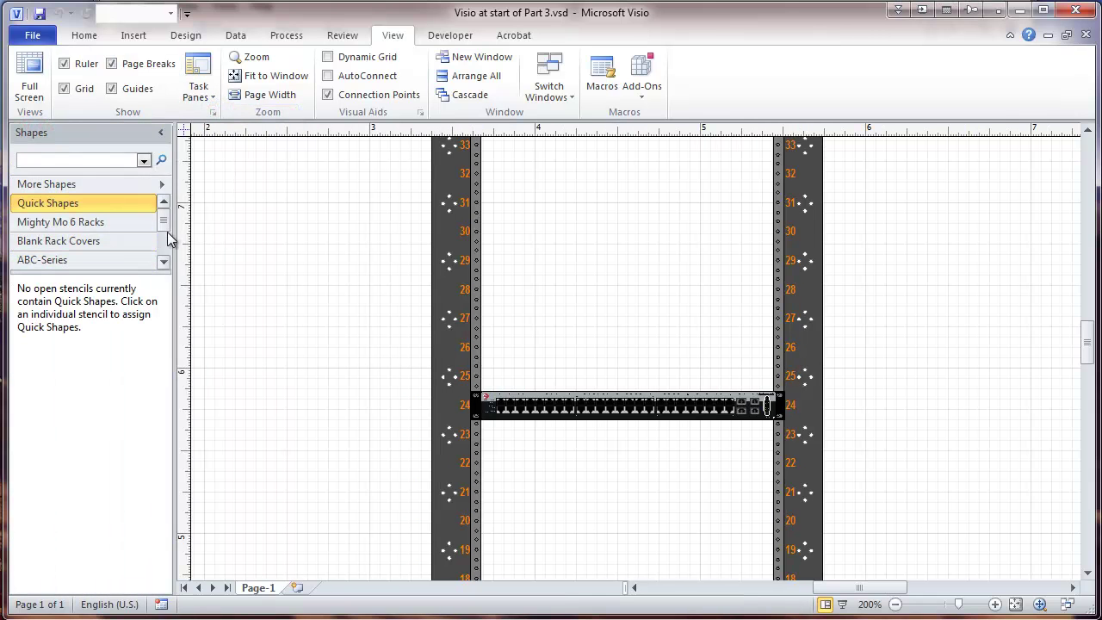
{"action": "left_click", "coordinate": [210, 100]}
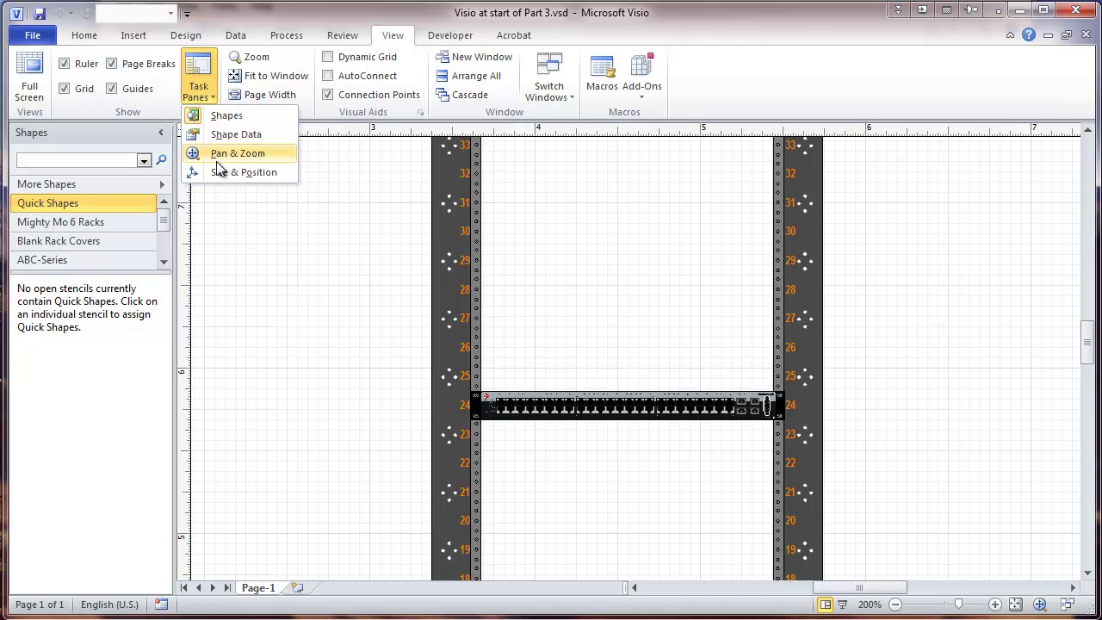
{"action": "left_click", "coordinate": [212, 134]}
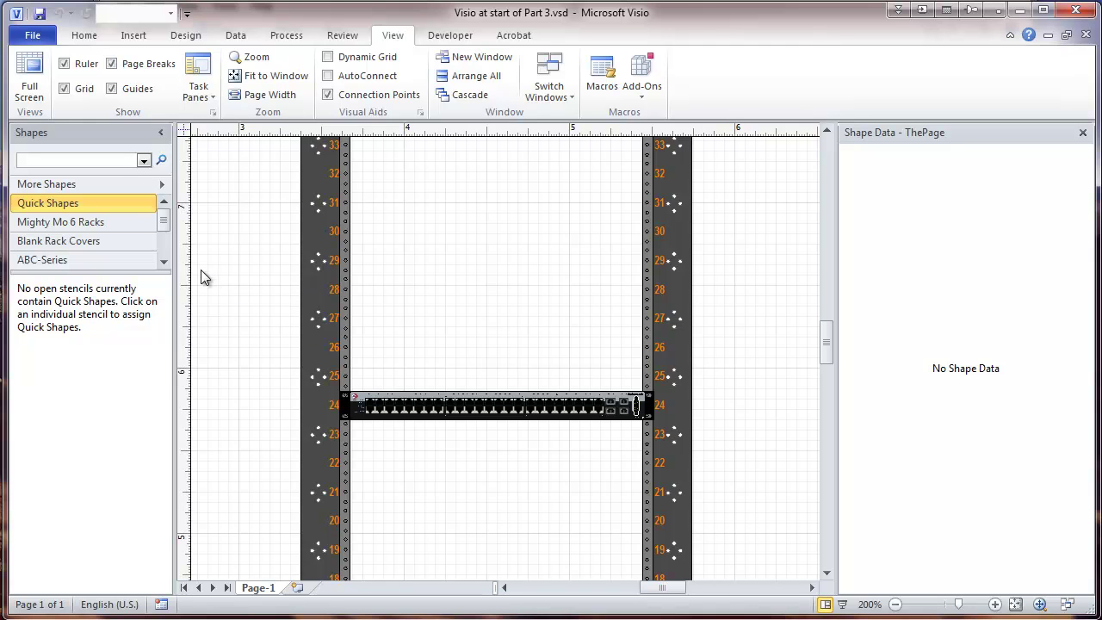
Place the SURTD3000RMXLT UPS from the Smart-UPS stencil at the bottom of the rack, starting at rack unit 1.
{"action": "left_click", "coordinate": [163, 262]}
{"action": "left_click", "coordinate": [163, 262]}
{"action": "left_click", "coordinate": [113, 241]}
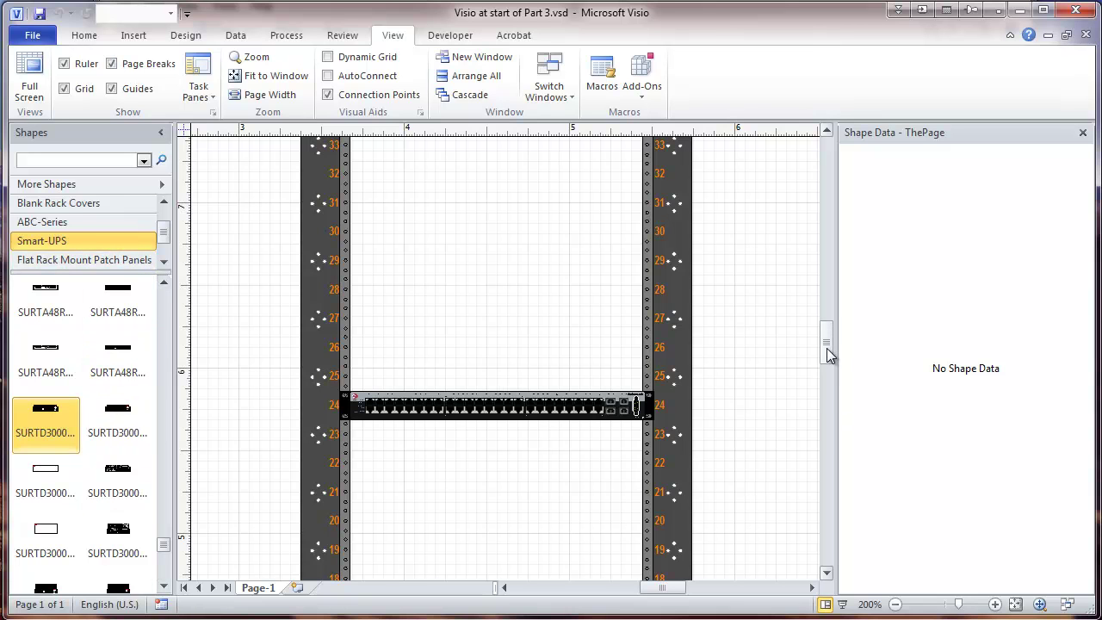
{"action": "left_click_drag", "start_coordinate": [826, 347], "coordinate": [817, 405]}
{"action": "left_click_drag", "start_coordinate": [66, 422], "coordinate": [499, 519]}
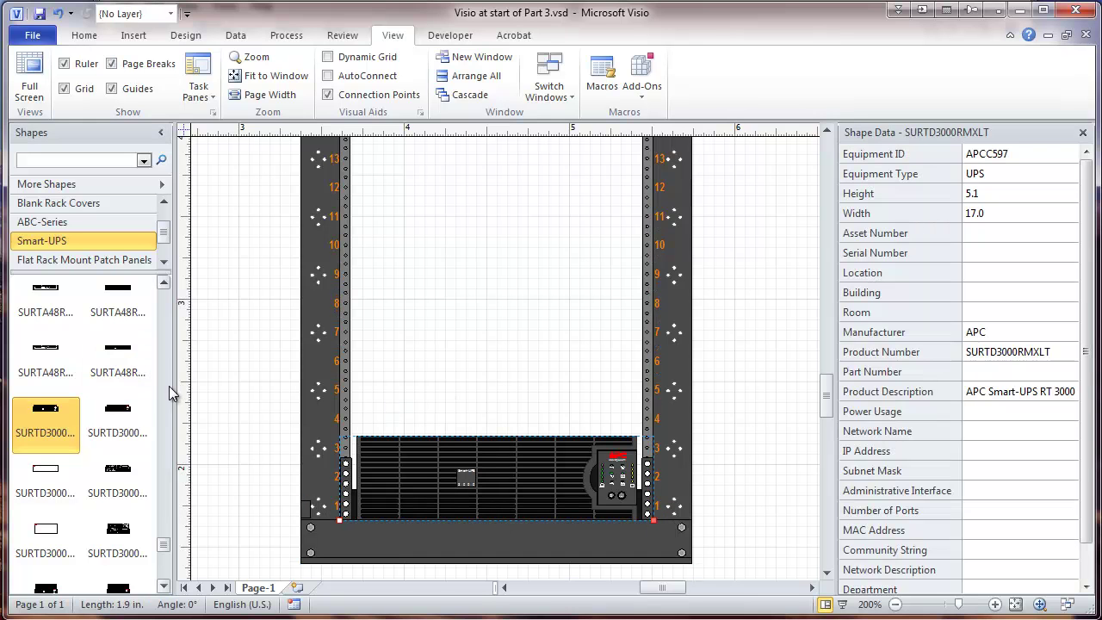
Mount a 5G596-U48 panel from the Flat Rack Mount Patch Panels stencil in rack units 21 and 22.
{"action": "left_click", "coordinate": [116, 261]}
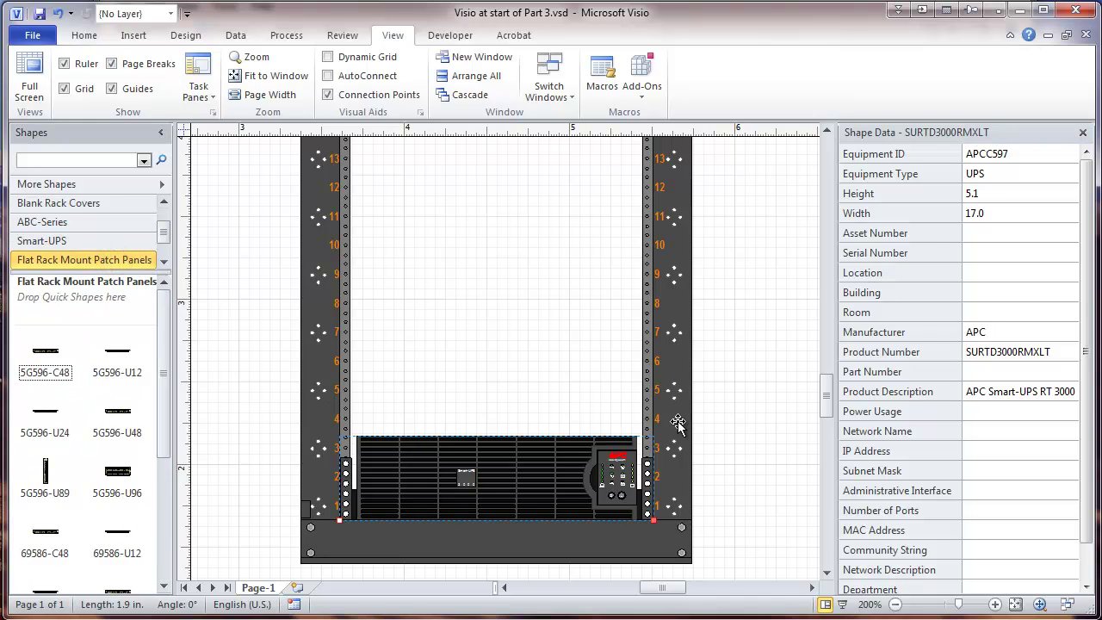
{"action": "left_click_drag", "start_coordinate": [823, 394], "coordinate": [815, 363]}
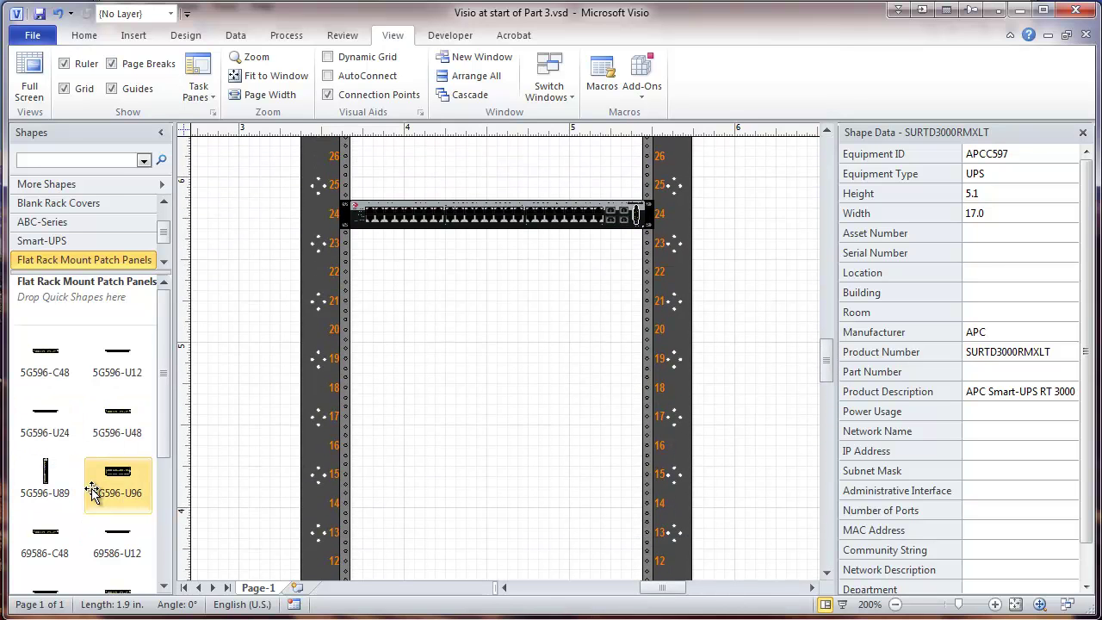
{"action": "left_click_drag", "start_coordinate": [115, 421], "coordinate": [500, 315]}
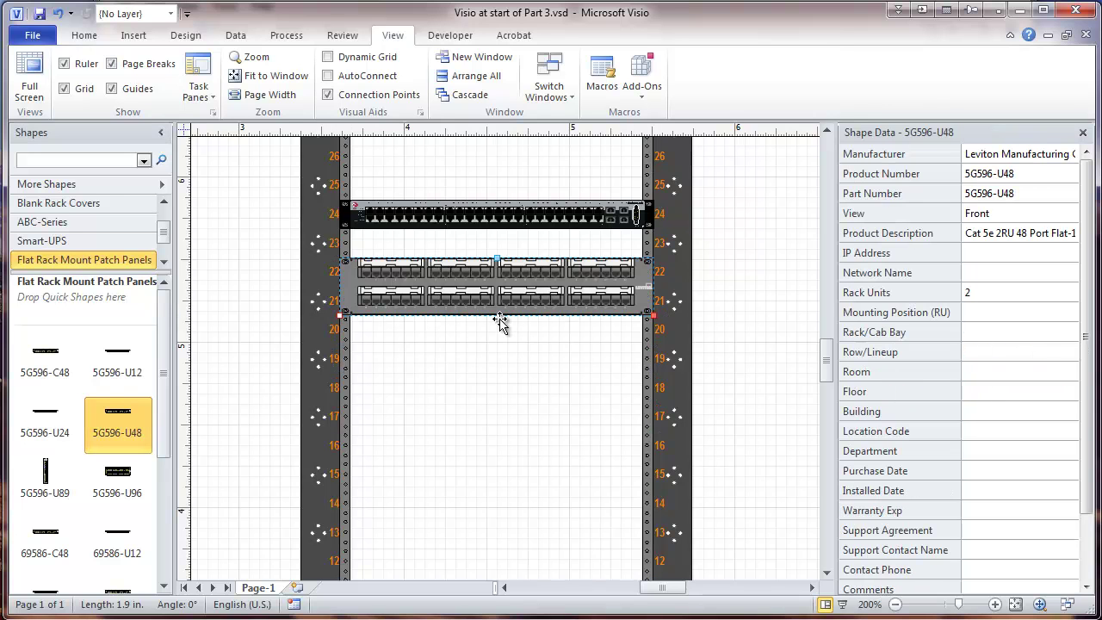
Open the page's layer properties and create a layer named Networked Infrastructure.
{"action": "left_click", "coordinate": [518, 384]}
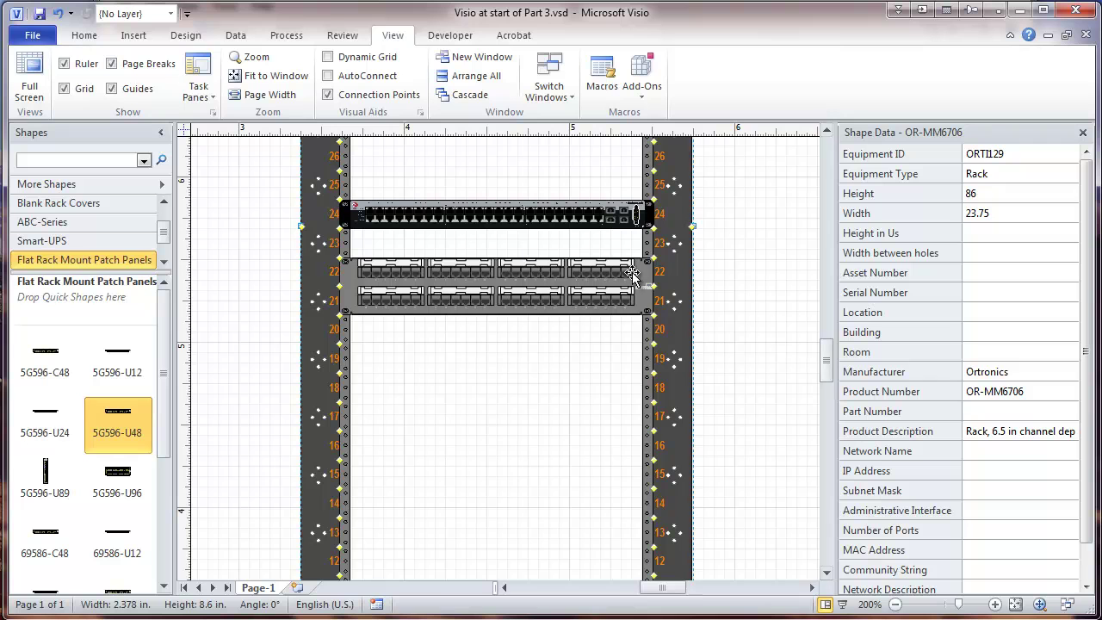
{"action": "left_click", "coordinate": [87, 35]}
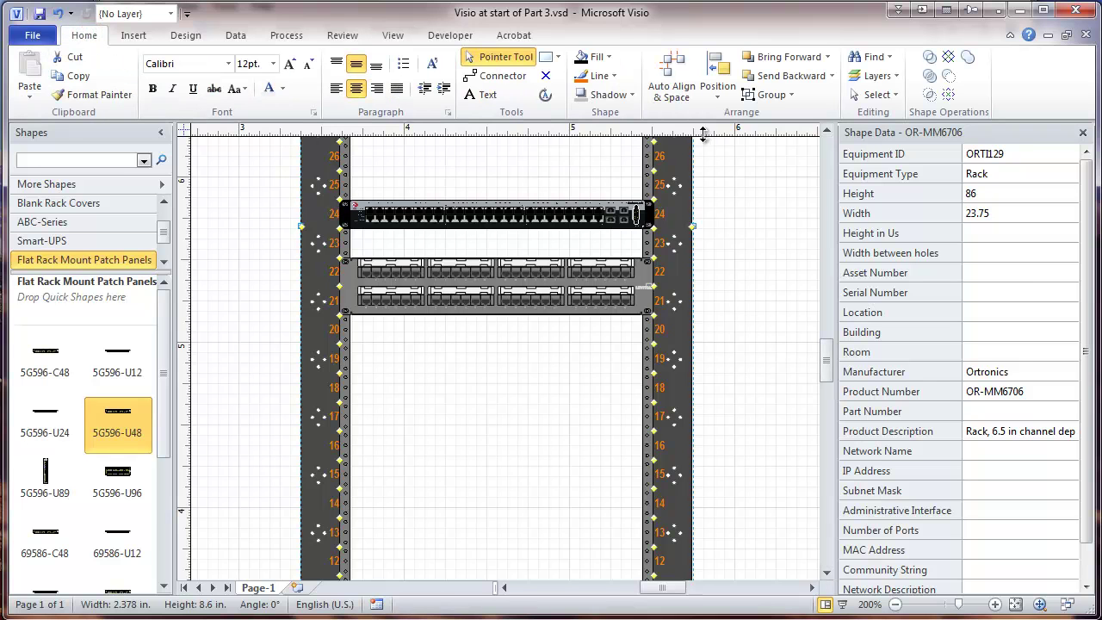
{"action": "left_click", "coordinate": [887, 78]}
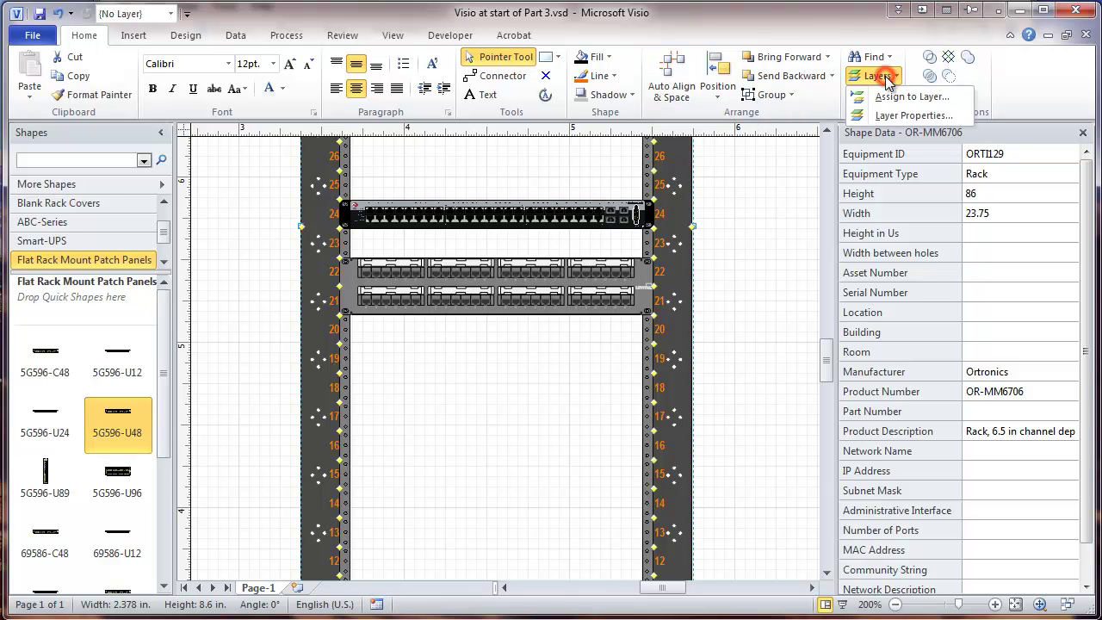
{"action": "left_click", "coordinate": [880, 116]}
{"action": "left_click", "coordinate": [381, 380]}
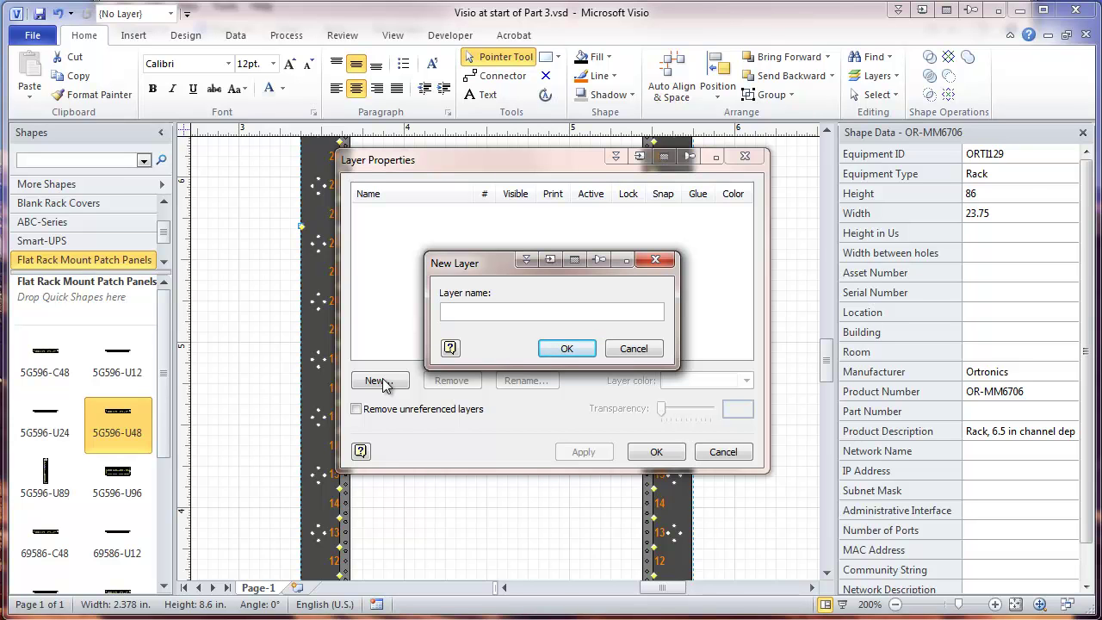
{"action": "type", "text": "Networked Infrastructure"}
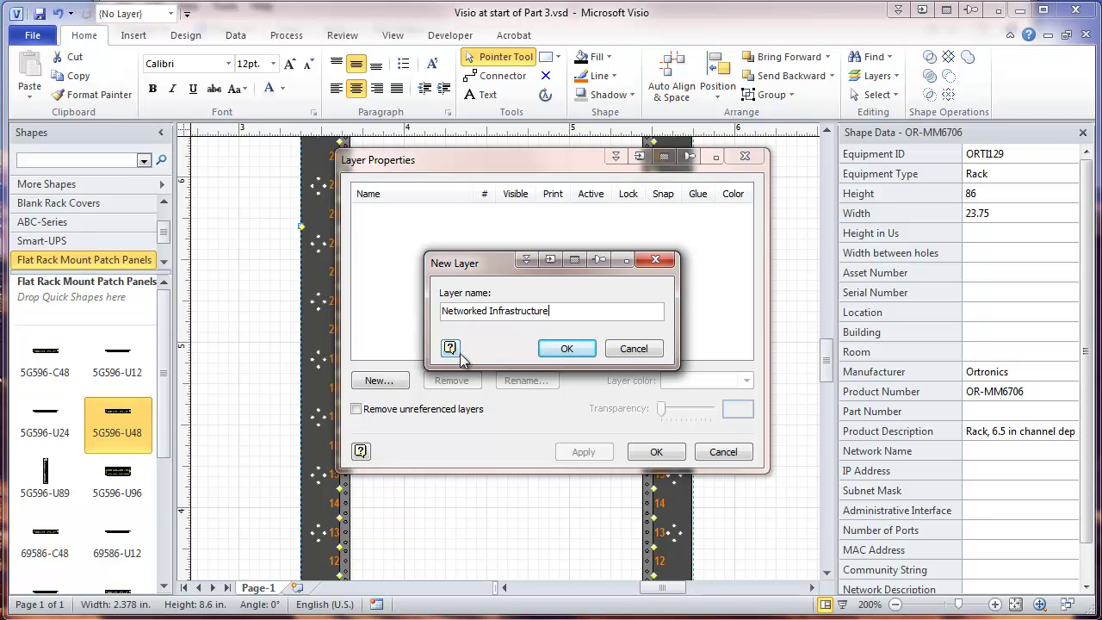
{"action": "left_click", "coordinate": [570, 350]}
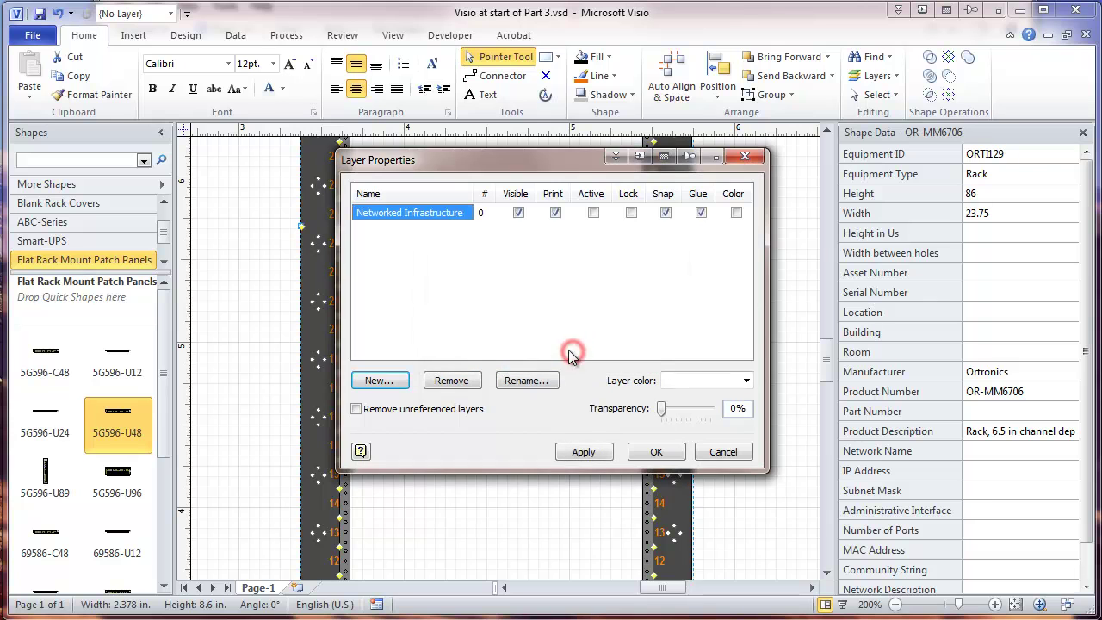
Add two more layers named Switches and Standalone Infrastructure.
{"action": "left_click", "coordinate": [380, 384]}
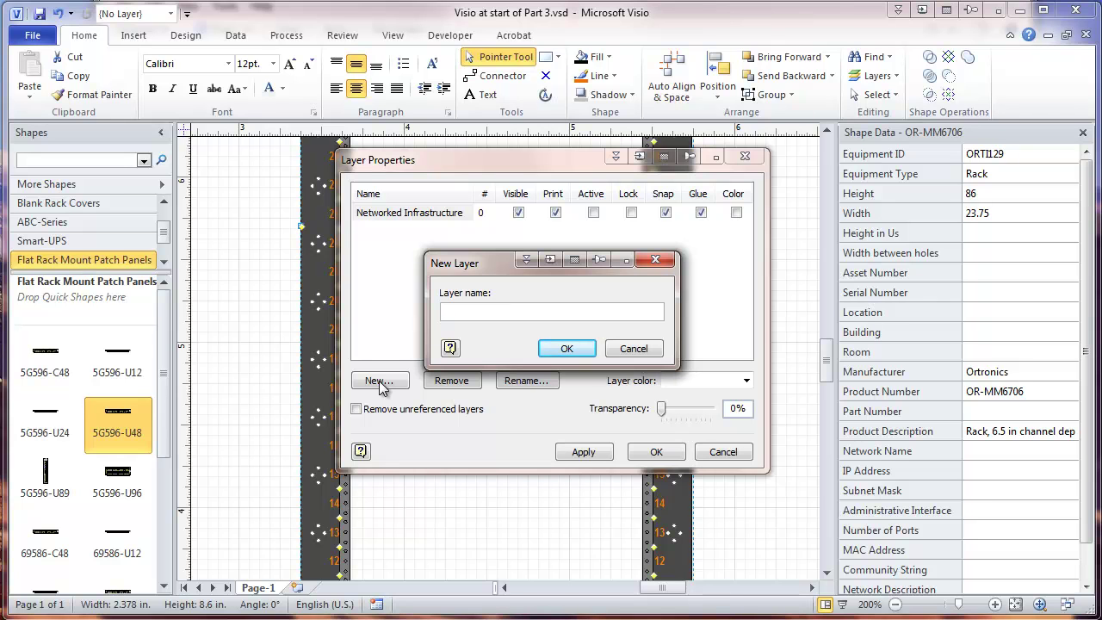
{"action": "type", "text": "Switches"}
{"action": "left_click", "coordinate": [579, 348]}
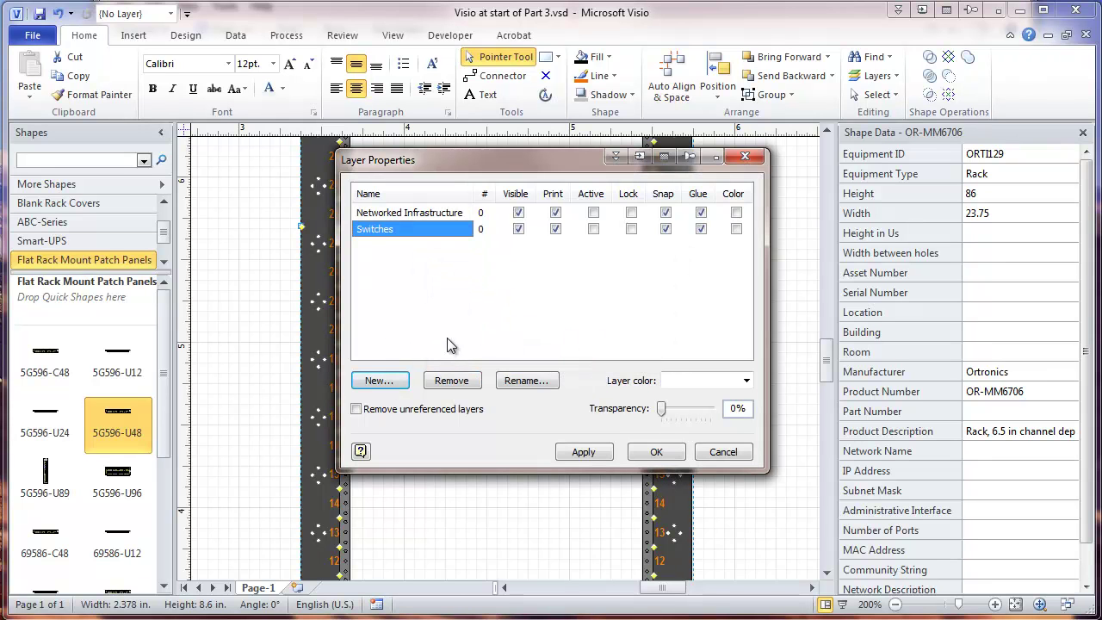
{"action": "left_click", "coordinate": [370, 385]}
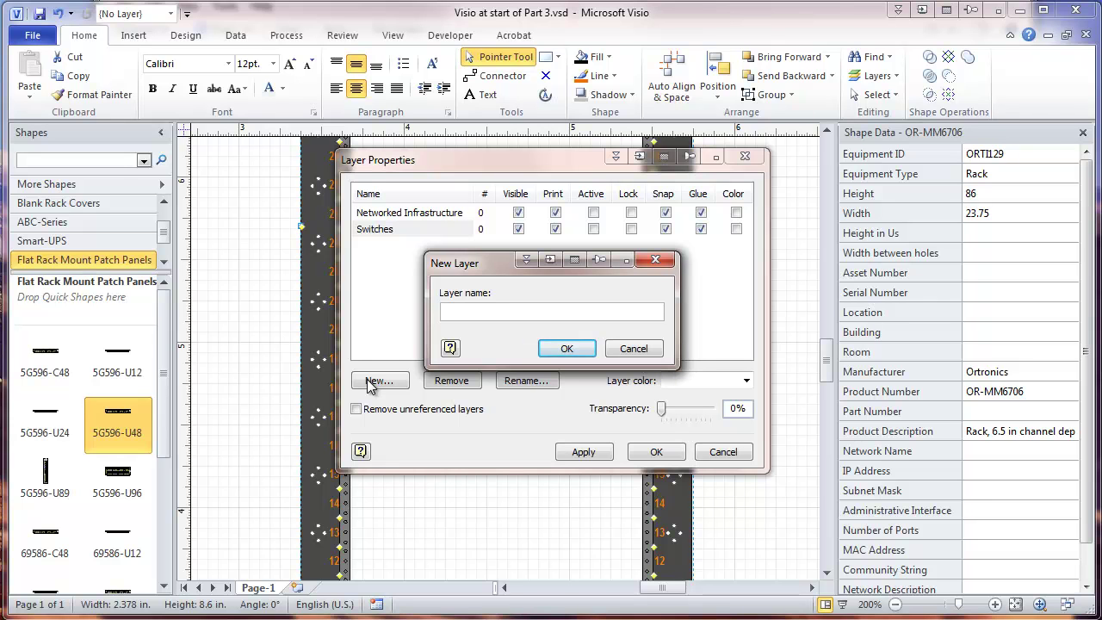
{"action": "type", "text": "Standalone Infrastructure"}
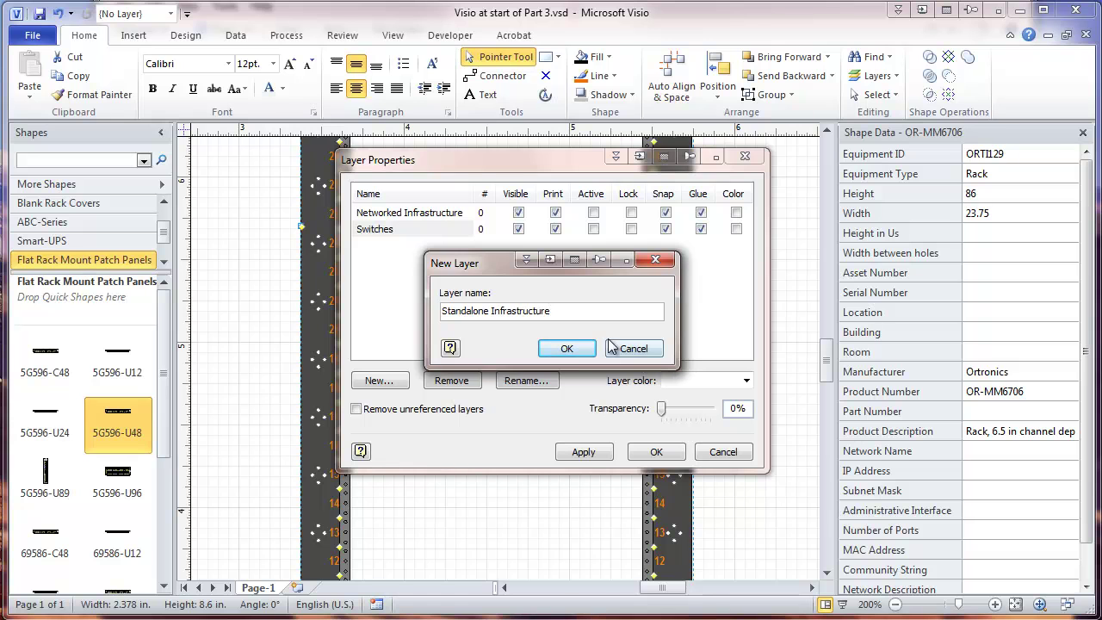
{"action": "left_click", "coordinate": [566, 349]}
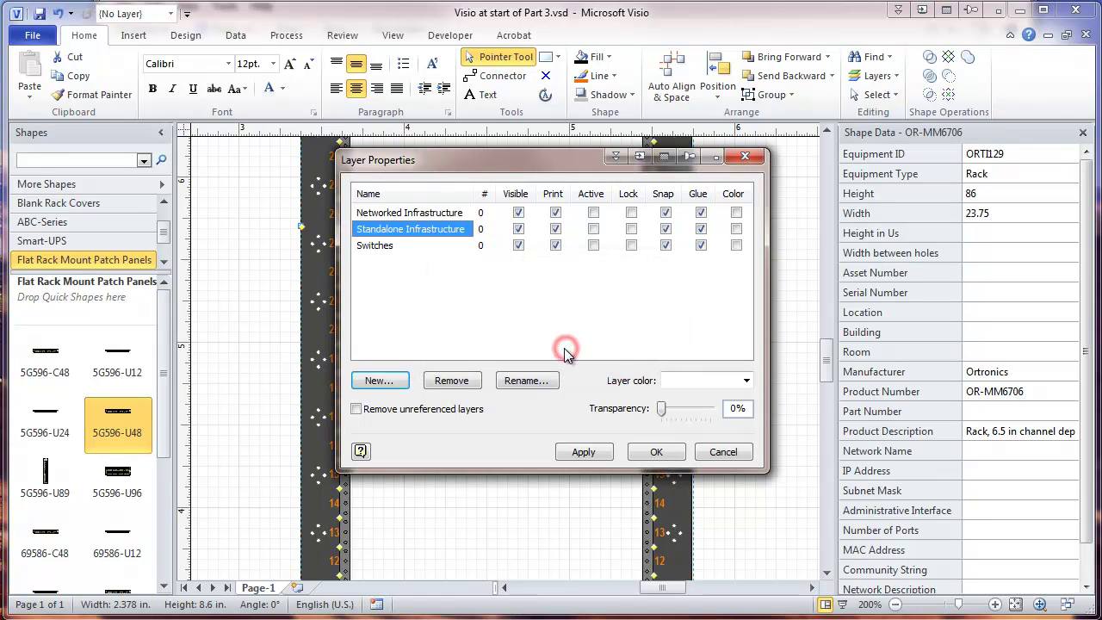
Add the layers Patch Panels and Annotation, and accept the layer properties.
{"action": "left_click", "coordinate": [385, 383]}
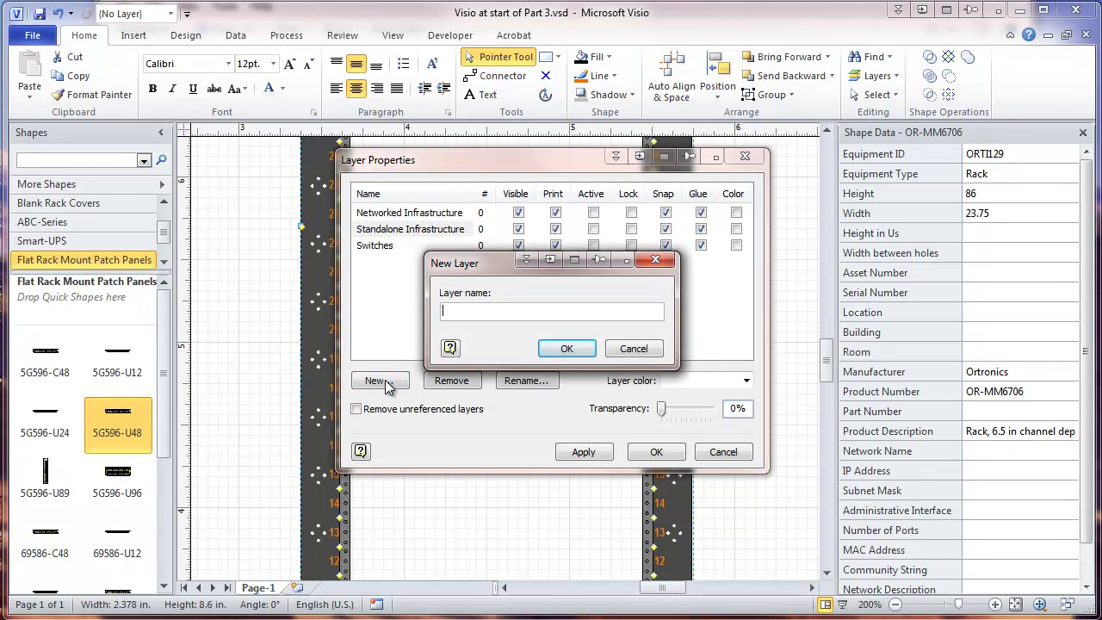
{"action": "type", "text": "Patch Panels"}
{"action": "left_click", "coordinate": [565, 349]}
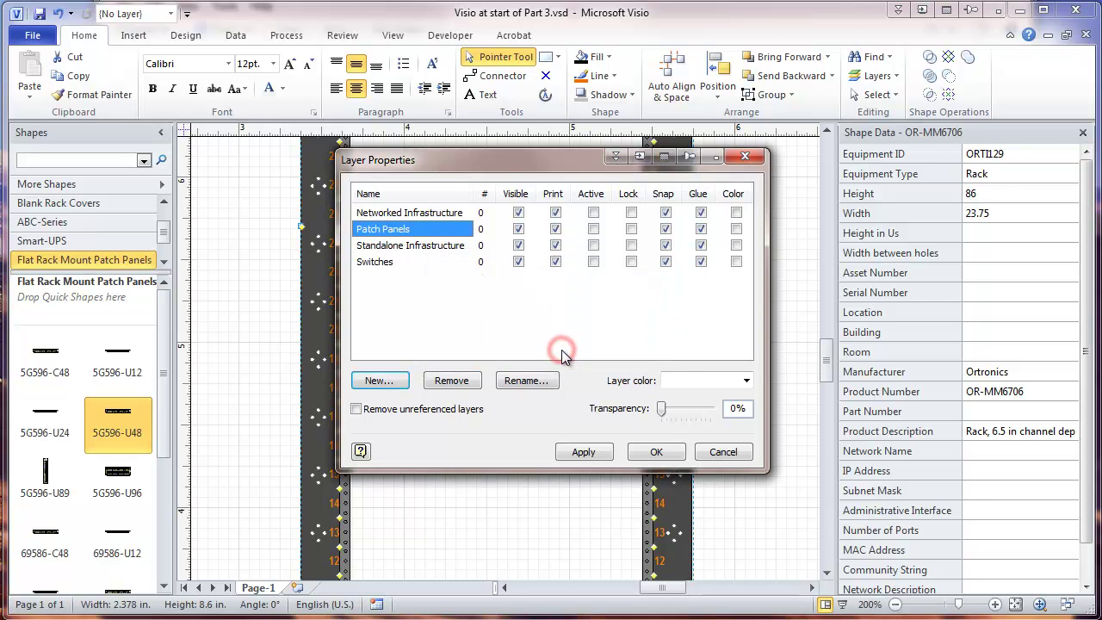
{"action": "left_click", "coordinate": [379, 381]}
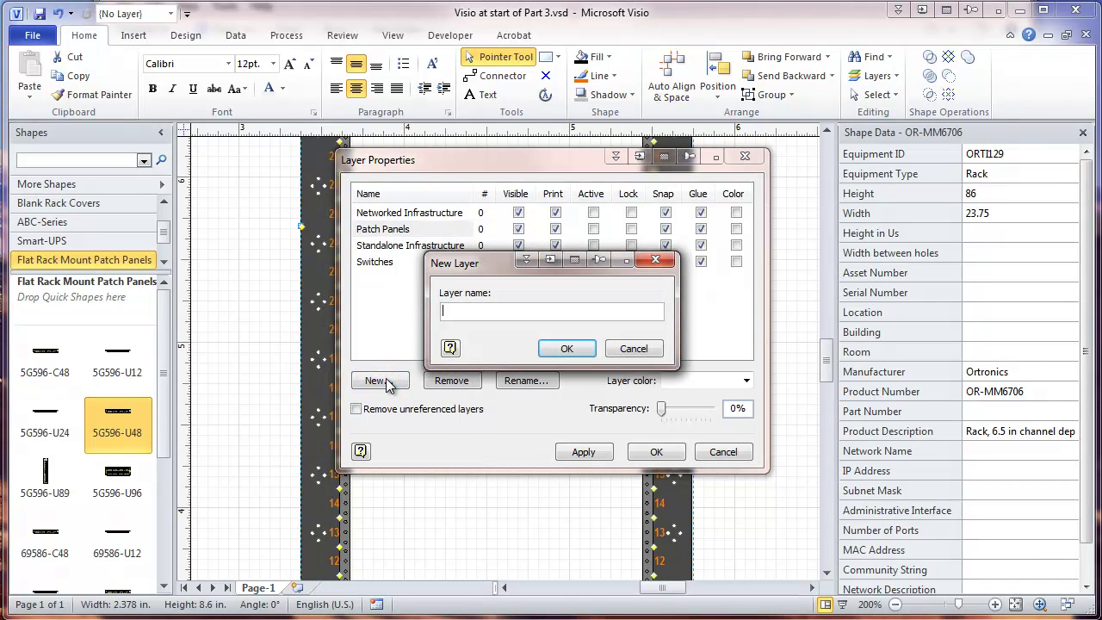
{"action": "type", "text": "Annotation"}
{"action": "left_click", "coordinate": [562, 348]}
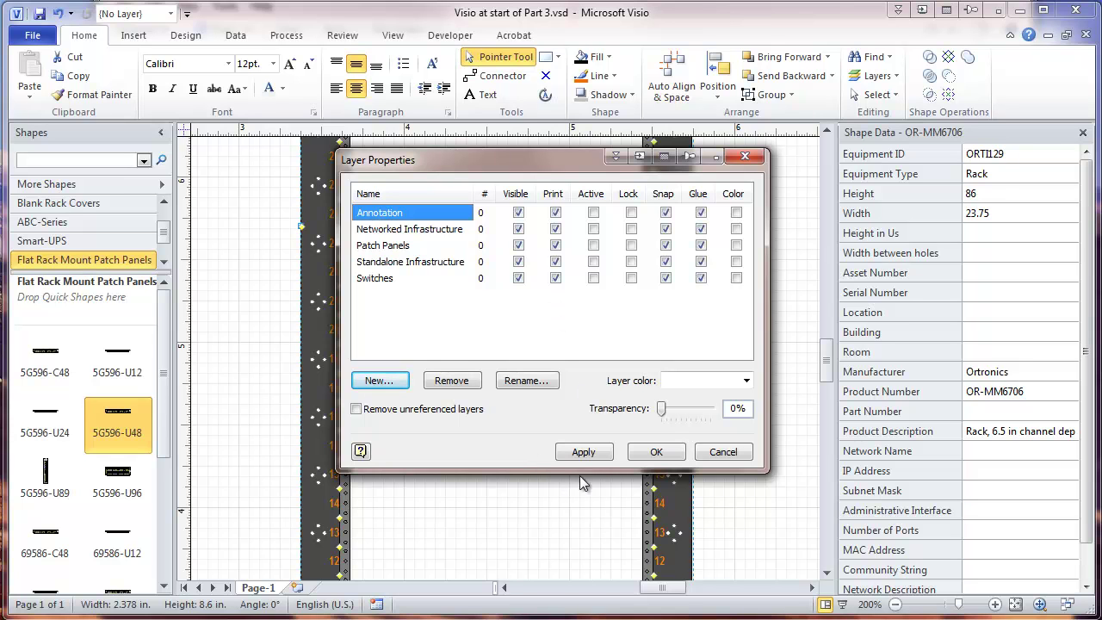
{"action": "left_click", "coordinate": [653, 454]}
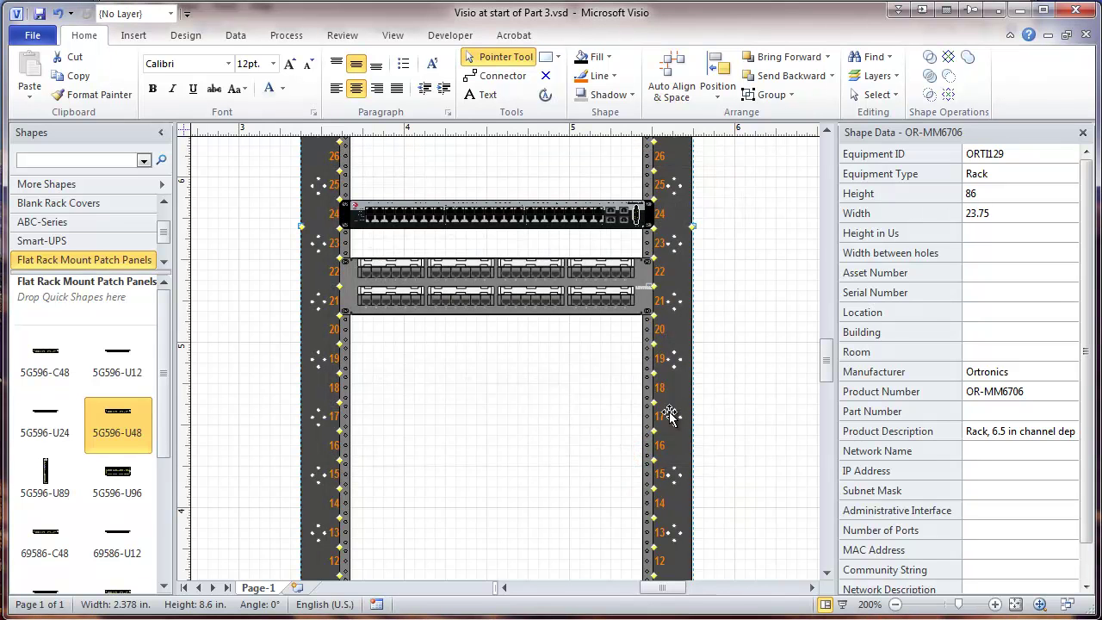
Assign the OR-MM6706 rack to the Standalone Infrastructure layer.
{"action": "left_click", "coordinate": [357, 425]}
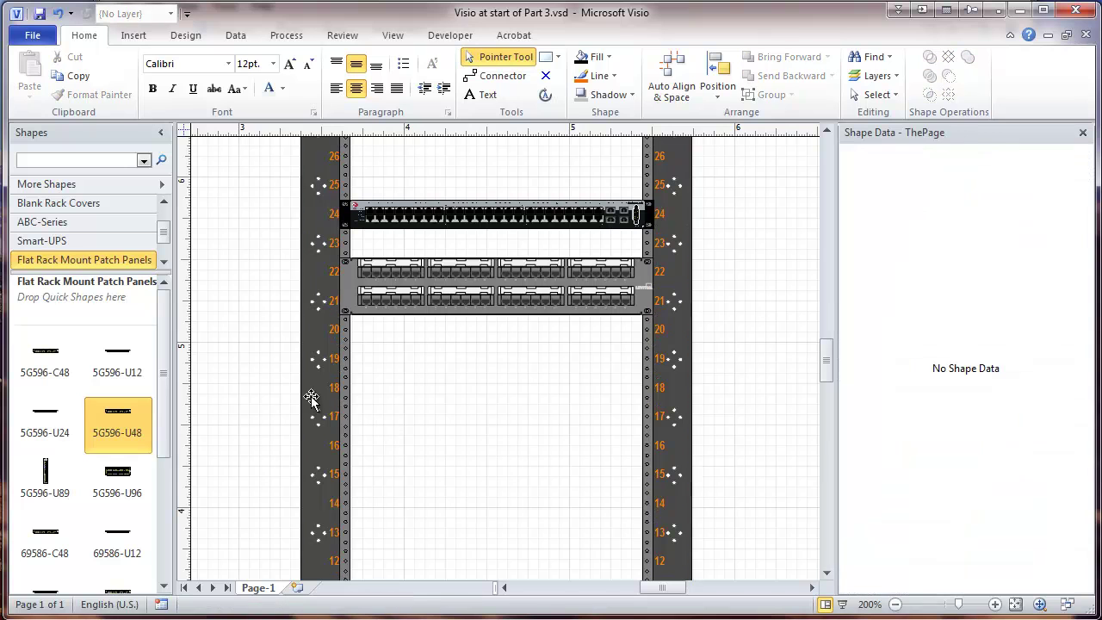
{"action": "left_click", "coordinate": [305, 397]}
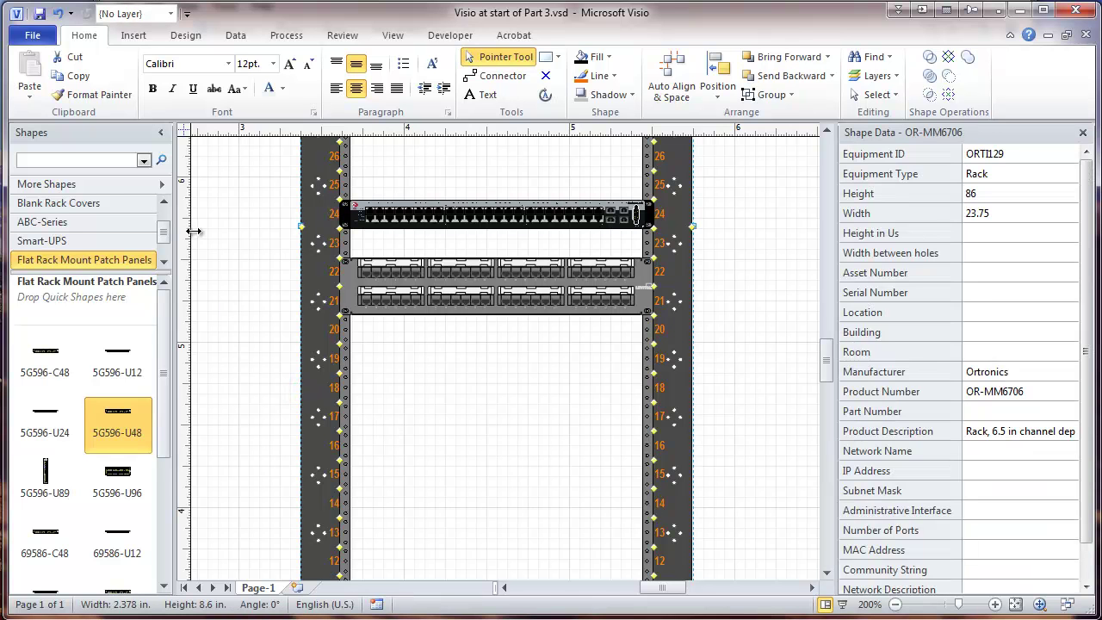
{"action": "left_click", "coordinate": [173, 14]}
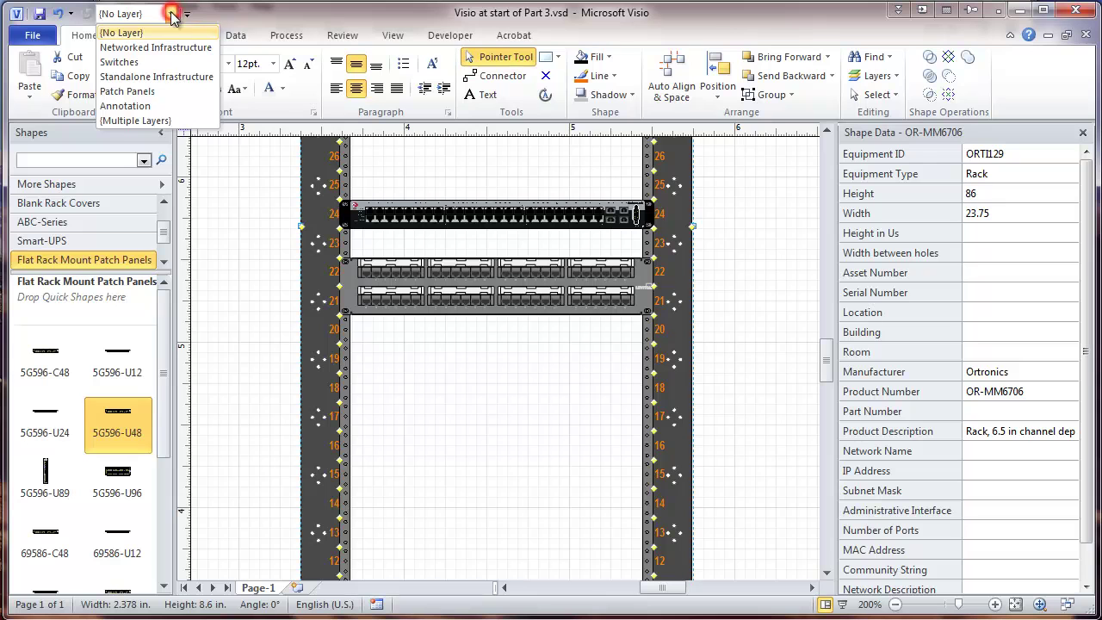
{"action": "left_click", "coordinate": [147, 78]}
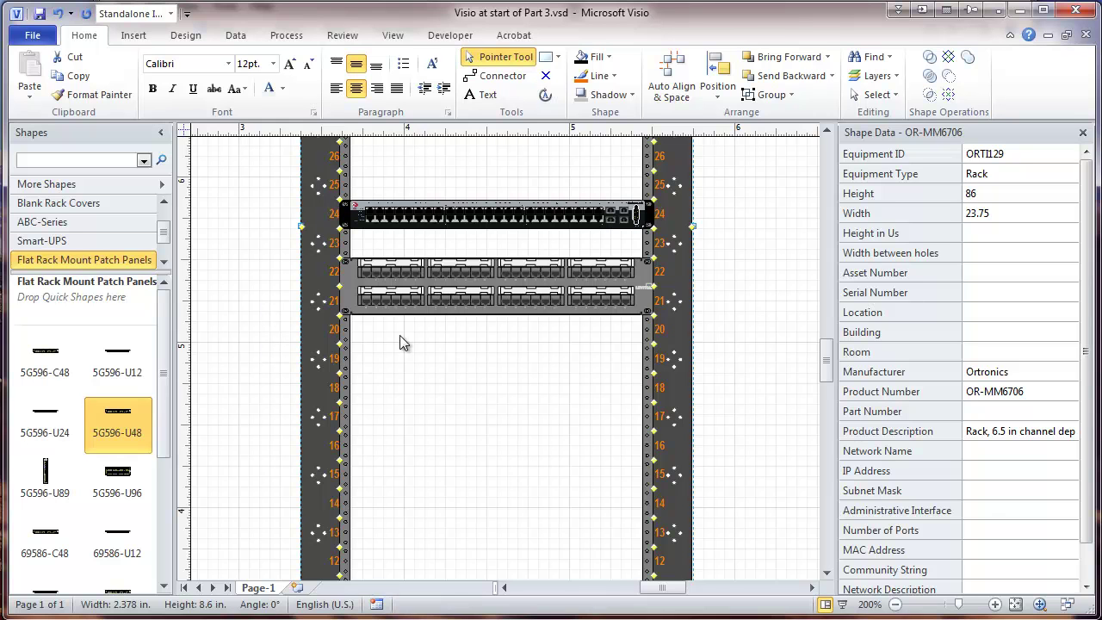
Assign the switch in rack unit 24 to the Switches layer.
{"action": "left_click", "coordinate": [393, 203]}
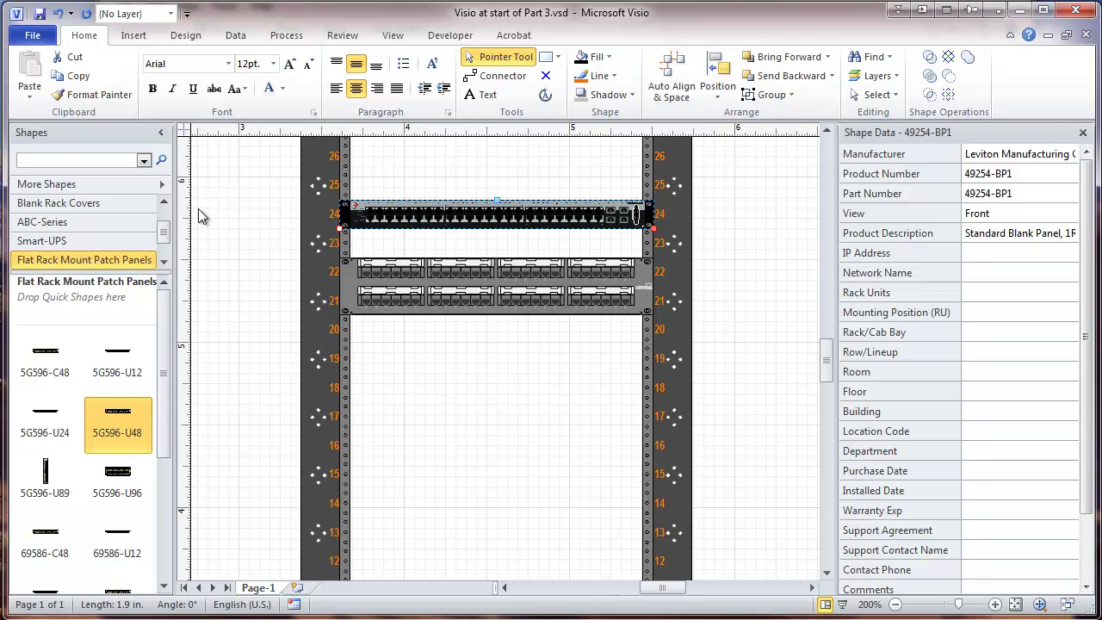
{"action": "left_click", "coordinate": [171, 14]}
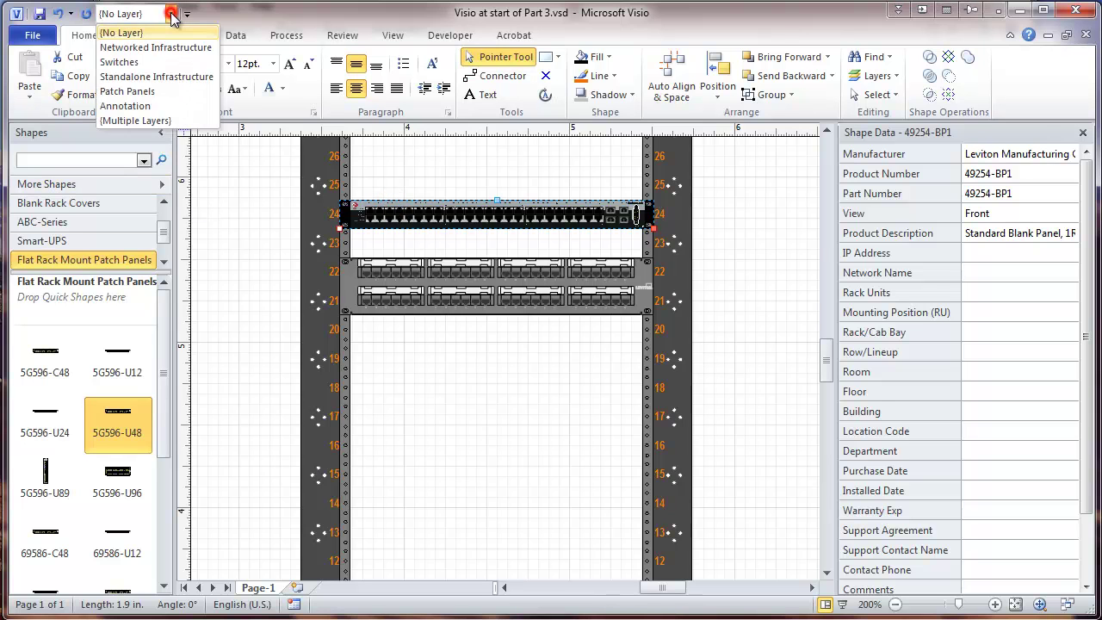
{"action": "left_click", "coordinate": [138, 62]}
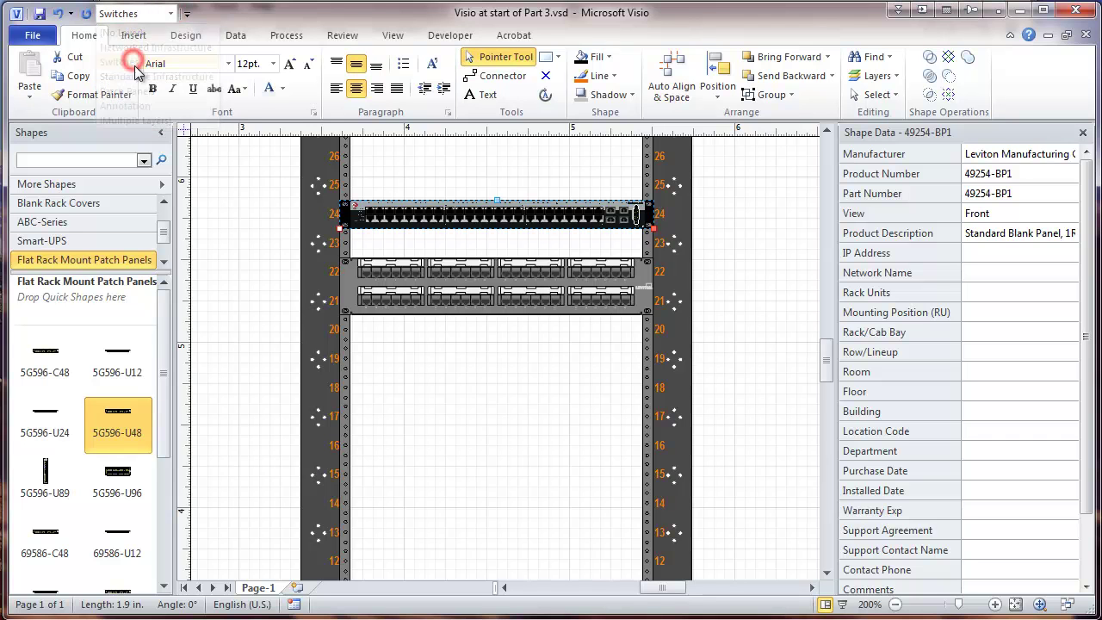
Assign the 5G596-U48 patch panel in rack units 21 and 22 to the Patch Panels layer.
{"action": "left_click", "coordinate": [354, 291]}
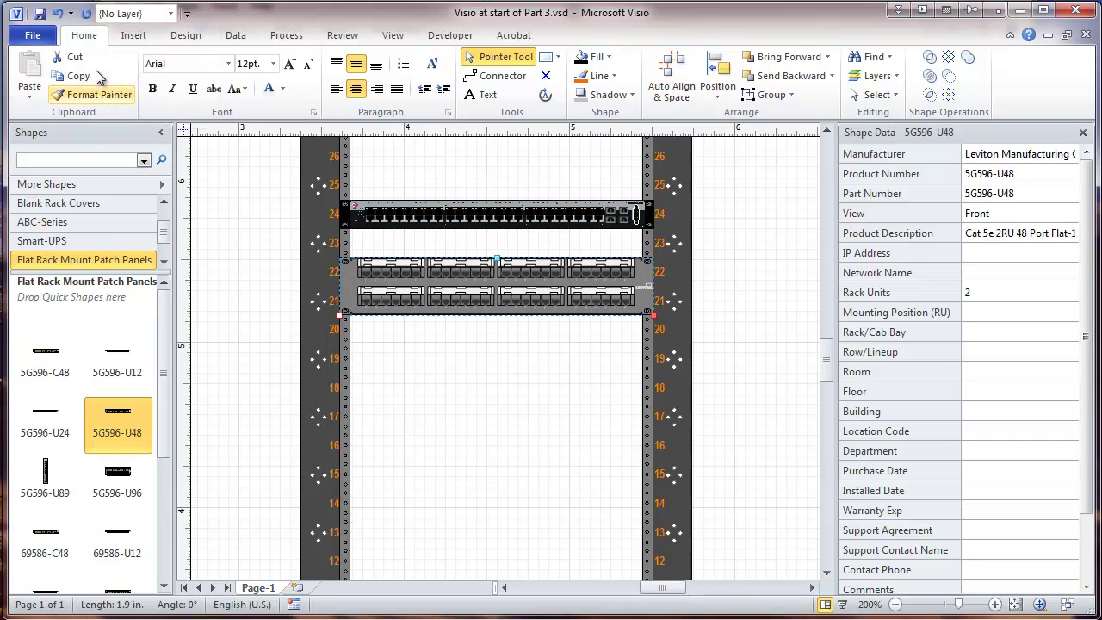
{"action": "left_click", "coordinate": [171, 14]}
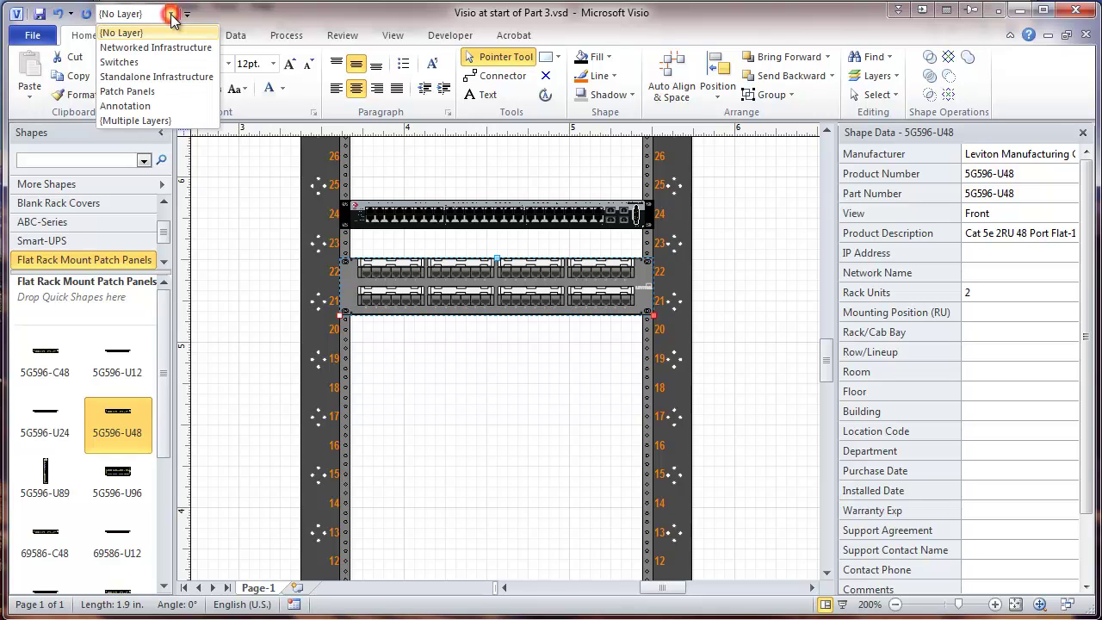
{"action": "left_click", "coordinate": [128, 92]}
Assign the SURTD3000RMXLT UPS at the bottom of the rack to the Networked Infrastructure layer.
{"action": "scroll", "coordinate": [831, 364], "scroll_direction": "down", "scroll_amount": 1}
{"action": "left_click_drag", "start_coordinate": [824, 362], "coordinate": [846, 428]}
{"action": "scroll", "coordinate": [823, 411], "scroll_direction": "up", "scroll_amount": 3}
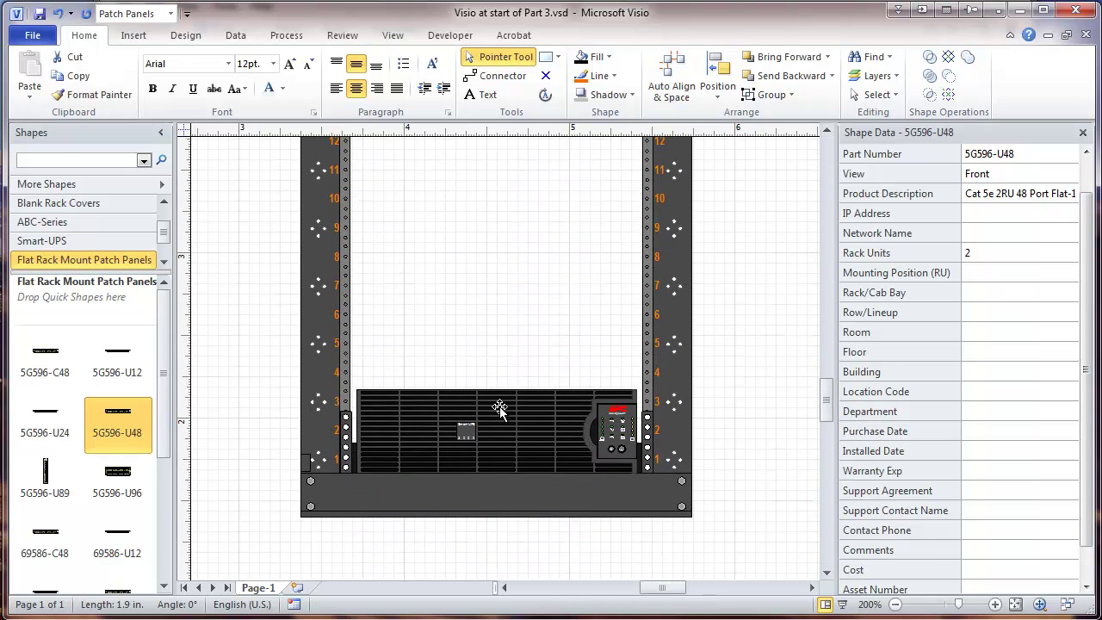
{"action": "left_click", "coordinate": [500, 407]}
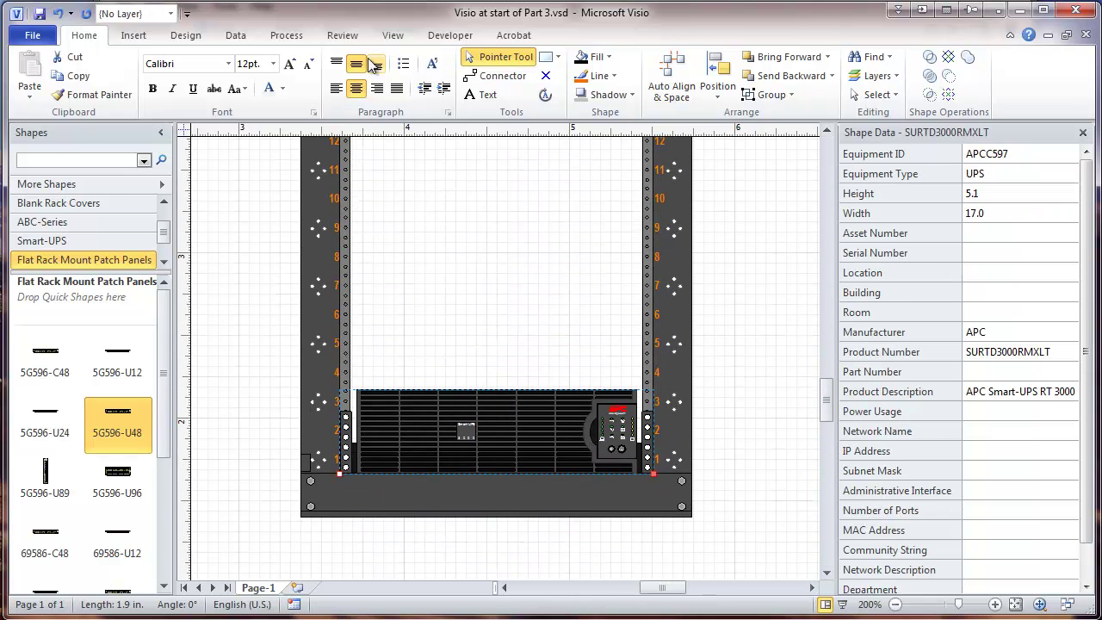
{"action": "left_click", "coordinate": [172, 15]}
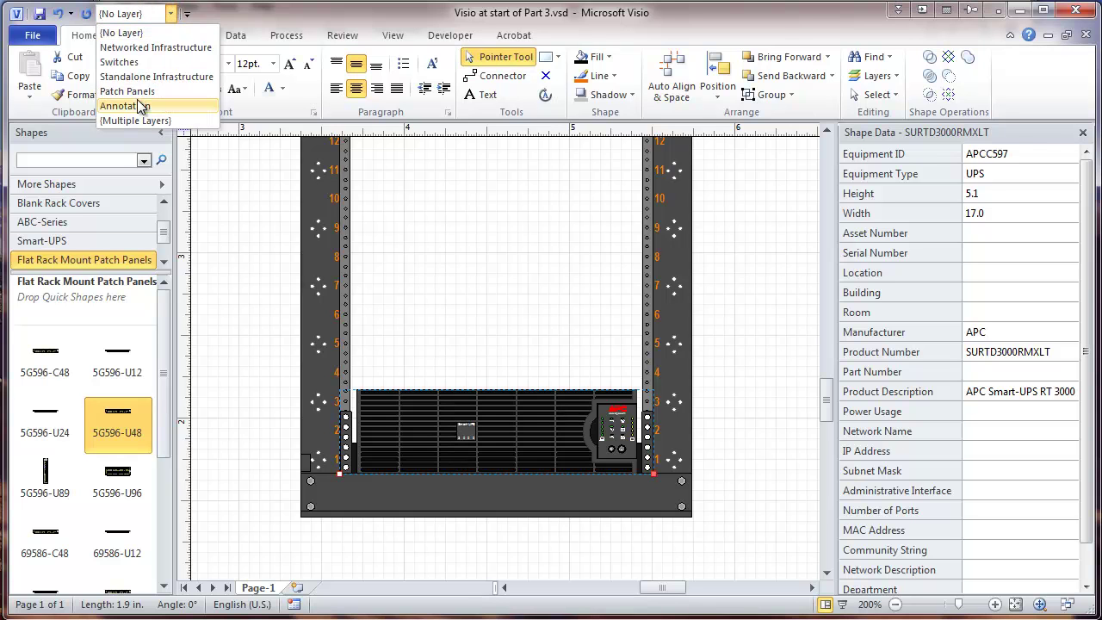
{"action": "left_click", "coordinate": [138, 47]}
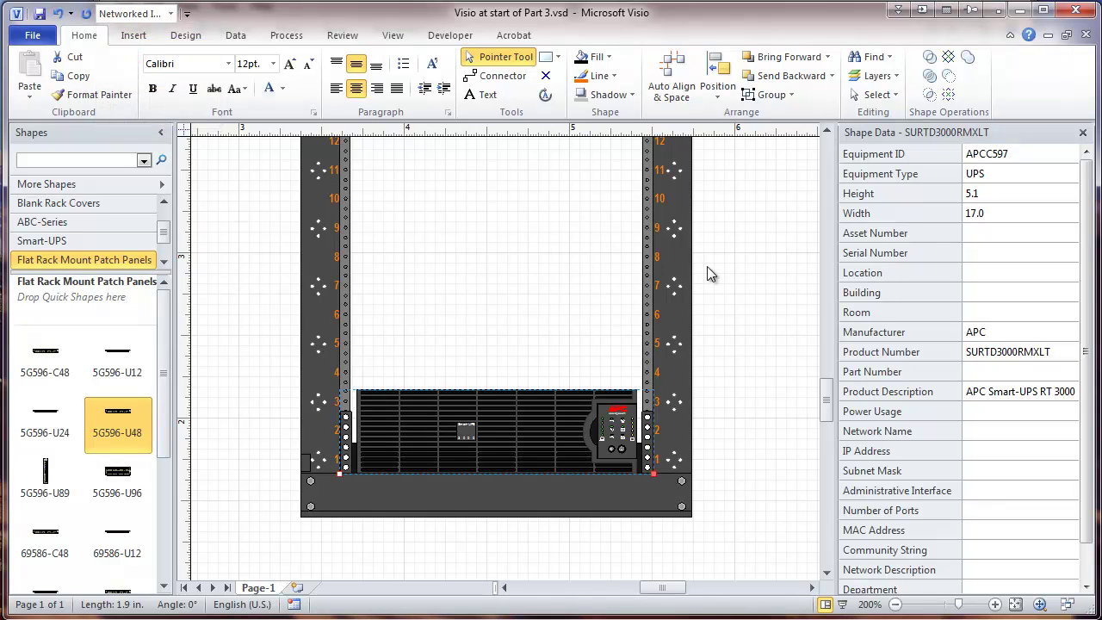
Check the layer assignments of the switch, the patch panel, the rack and the UPS in turn.
{"action": "left_click_drag", "start_coordinate": [824, 389], "coordinate": [813, 342]}
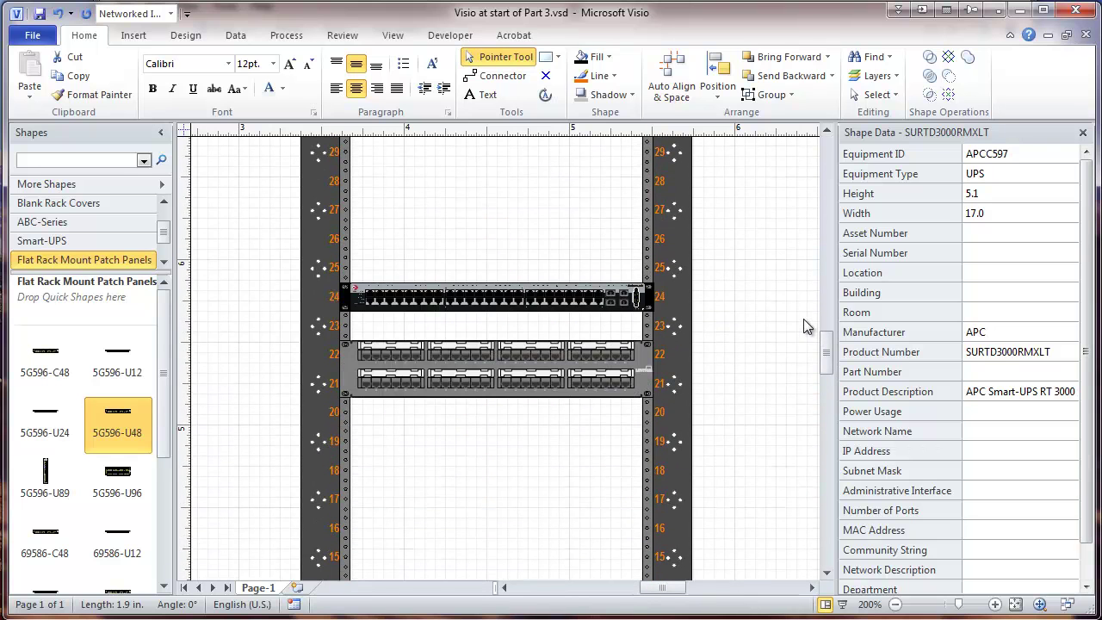
{"action": "left_click", "coordinate": [422, 290]}
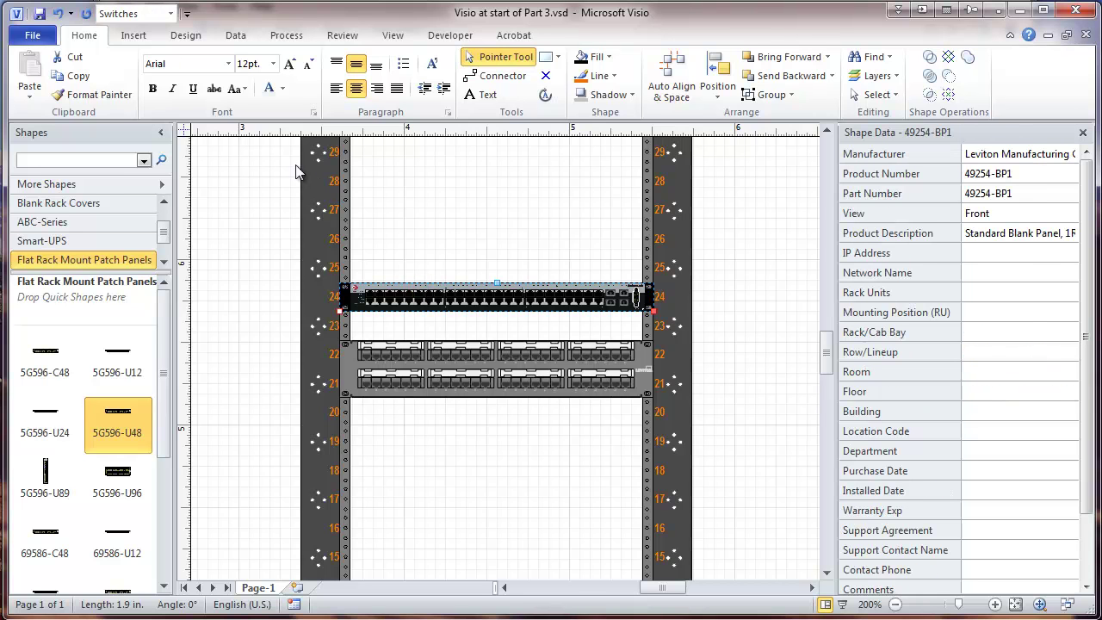
{"action": "left_click", "coordinate": [404, 353]}
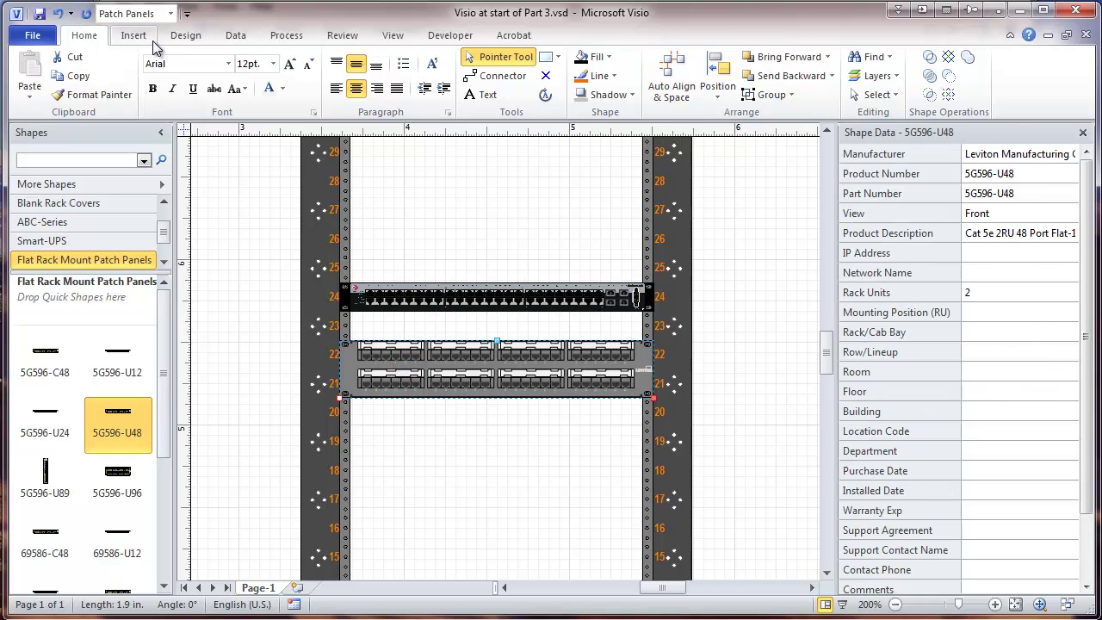
{"action": "left_click", "coordinate": [312, 297]}
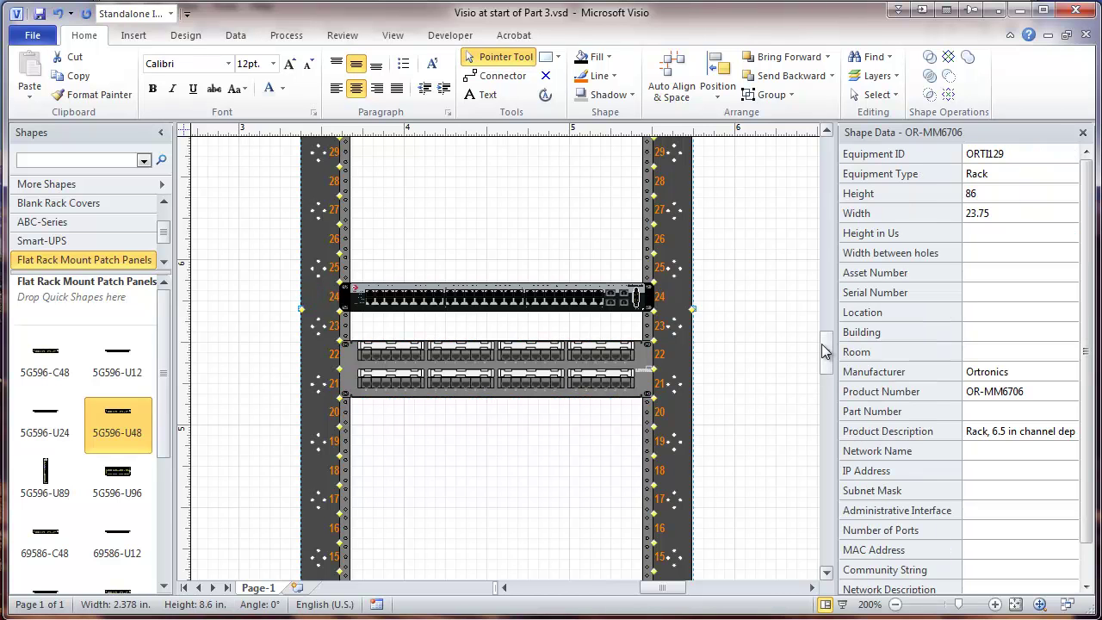
{"action": "scroll", "coordinate": [824, 352], "scroll_direction": "down", "scroll_amount": 10}
{"action": "left_click", "coordinate": [532, 349]}
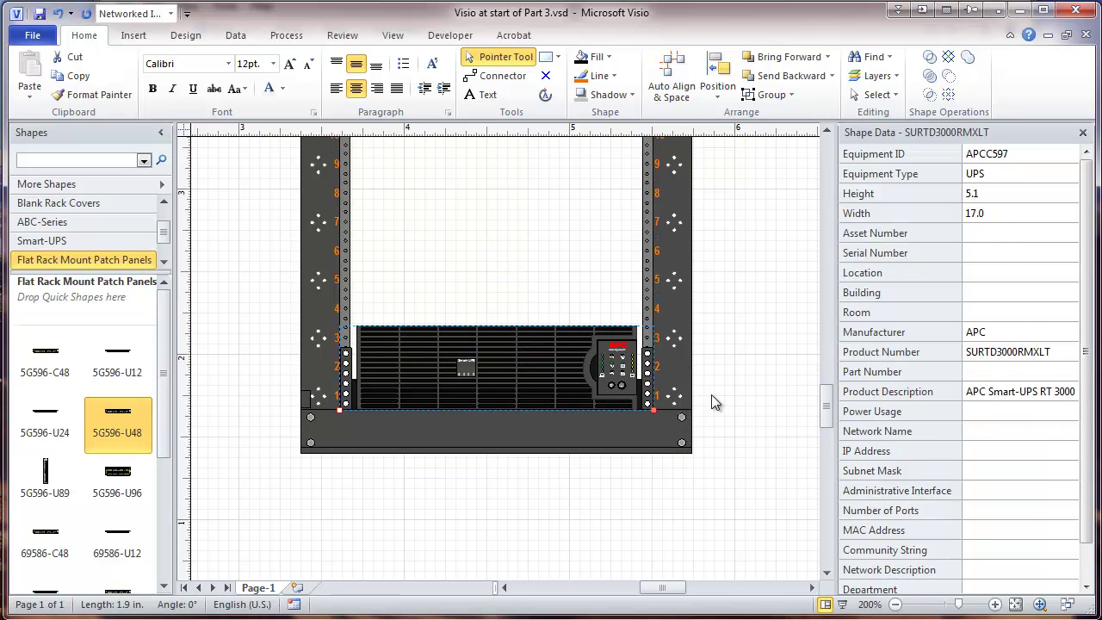
{"action": "left_click", "coordinate": [735, 398]}
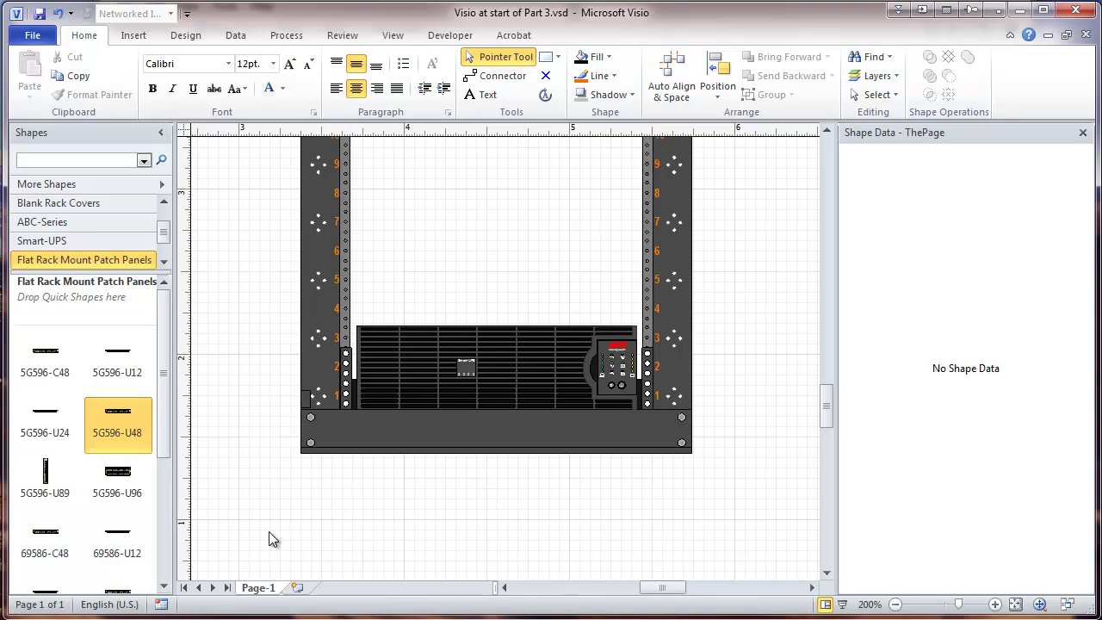
Rename the drawing page as CD1AA in its page properties and accept the page setup.
{"action": "right_click", "coordinate": [258, 588]}
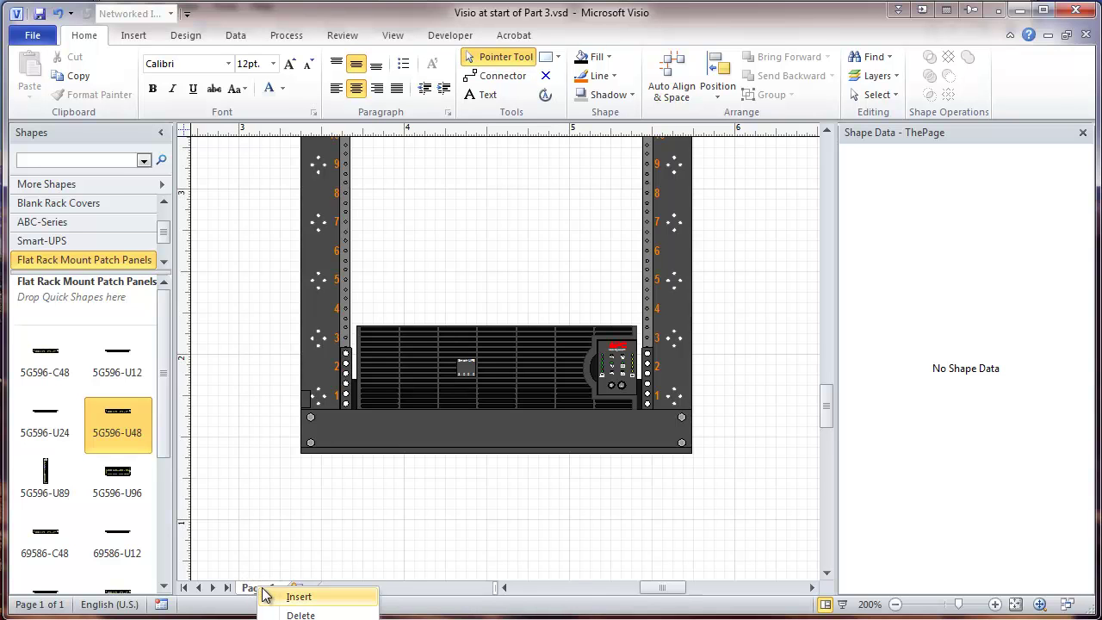
{"action": "left_click", "coordinate": [301, 619]}
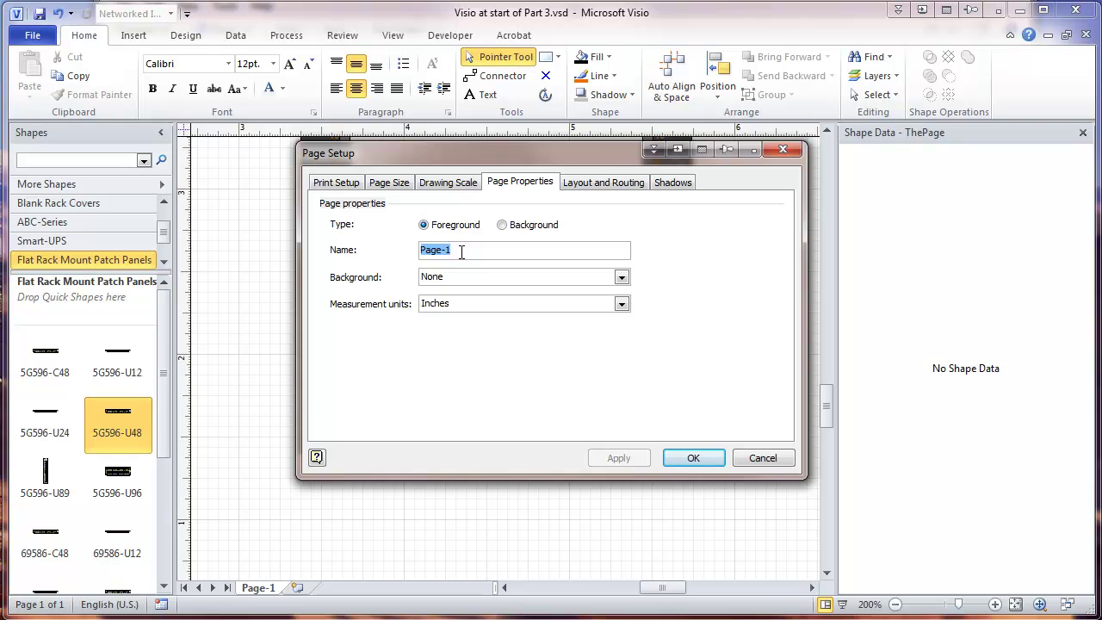
{"action": "type", "text": "CD"}
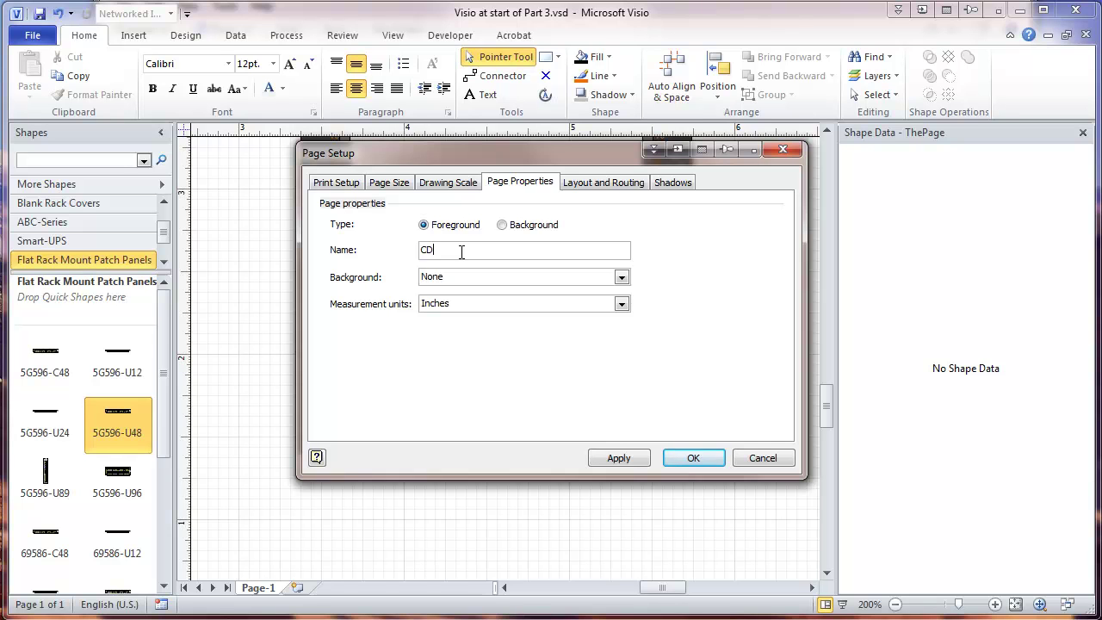
{"action": "type", "text": "1A"}
{"action": "type", "text": "A"}
{"action": "left_click", "coordinate": [613, 459]}
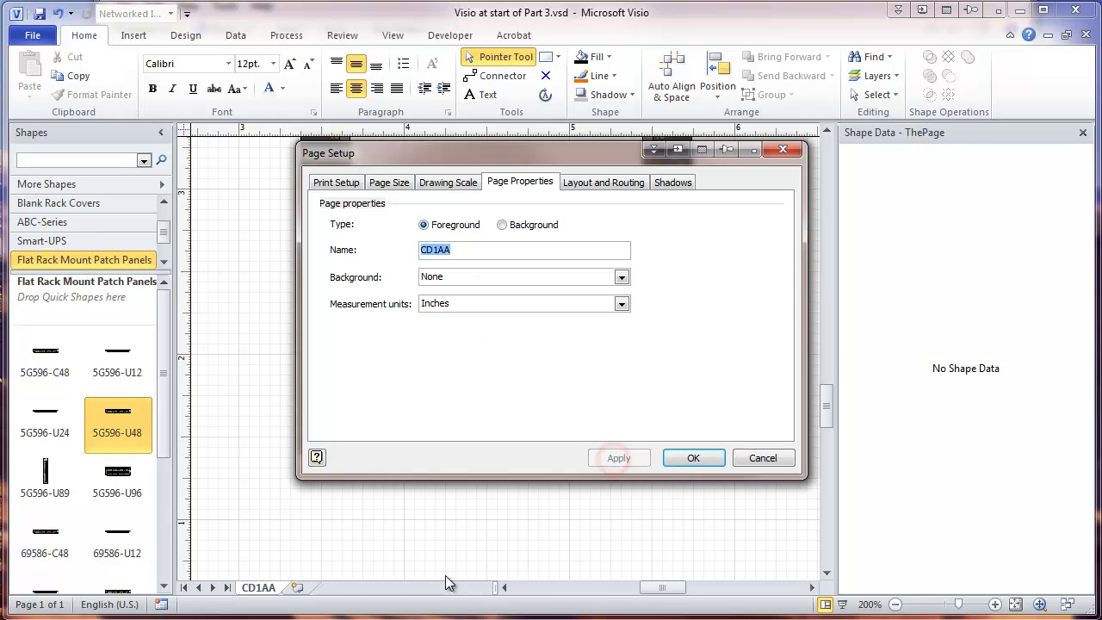
{"action": "left_click", "coordinate": [679, 458]}
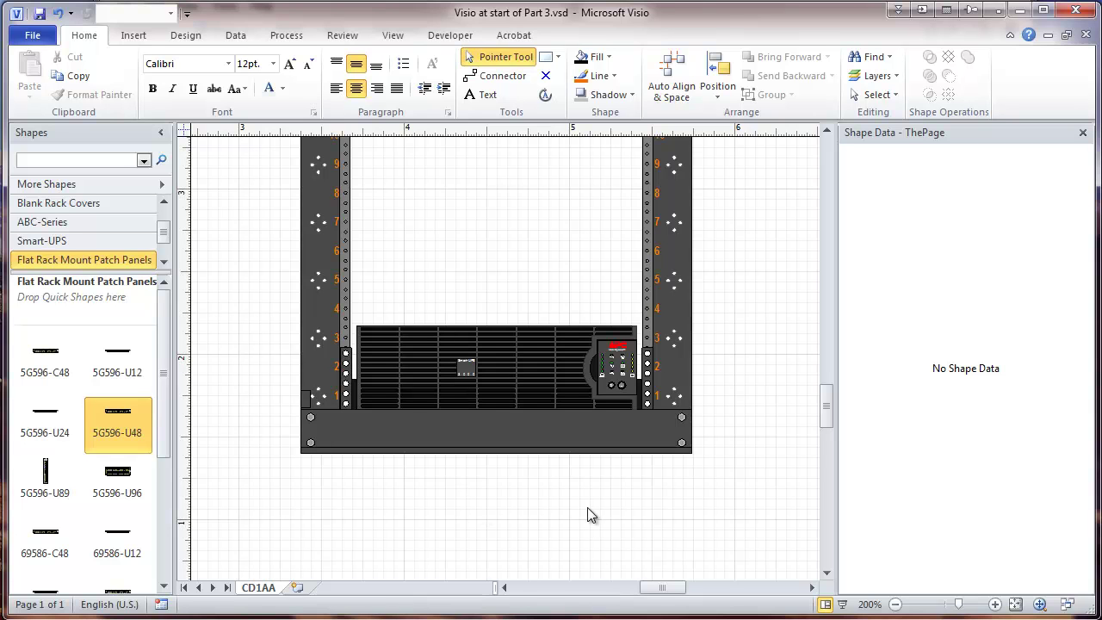
Draw a rectangle about 1.25 in wide and 0.28 in high, centred just below the rack's base.
{"action": "left_click", "coordinate": [546, 56]}
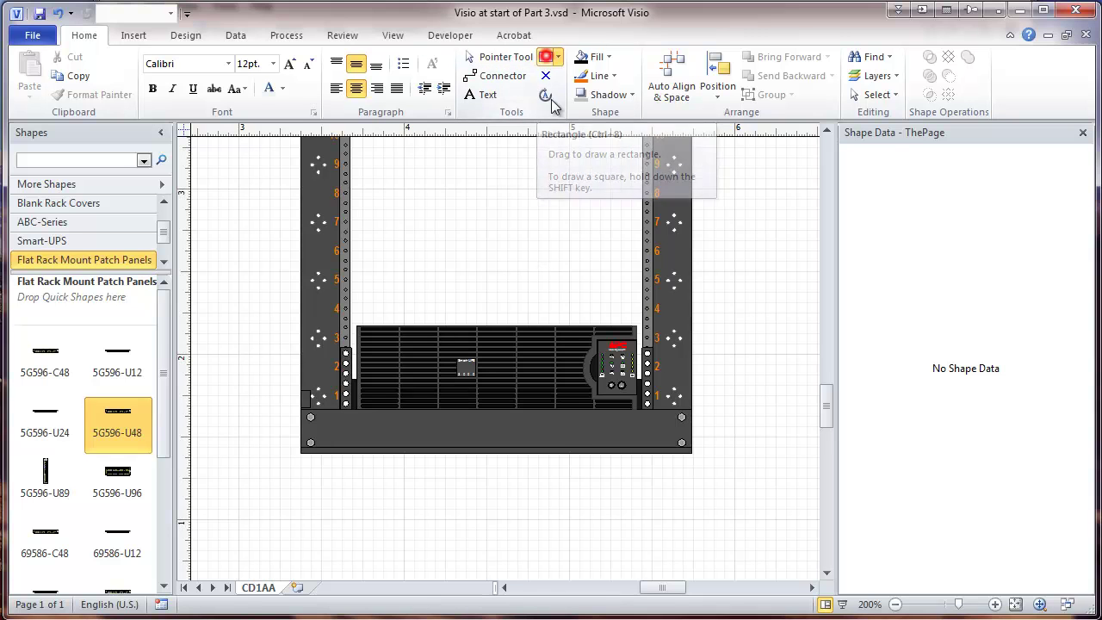
{"action": "left_click_drag", "start_coordinate": [405, 479], "coordinate": [610, 524]}
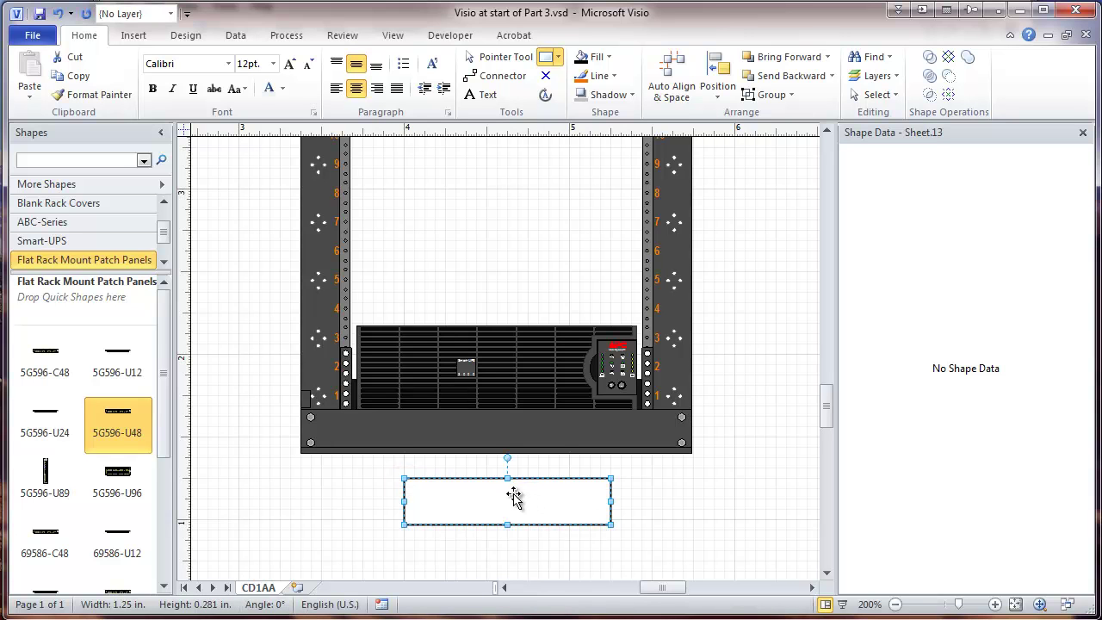
{"action": "left_click", "coordinate": [383, 526]}
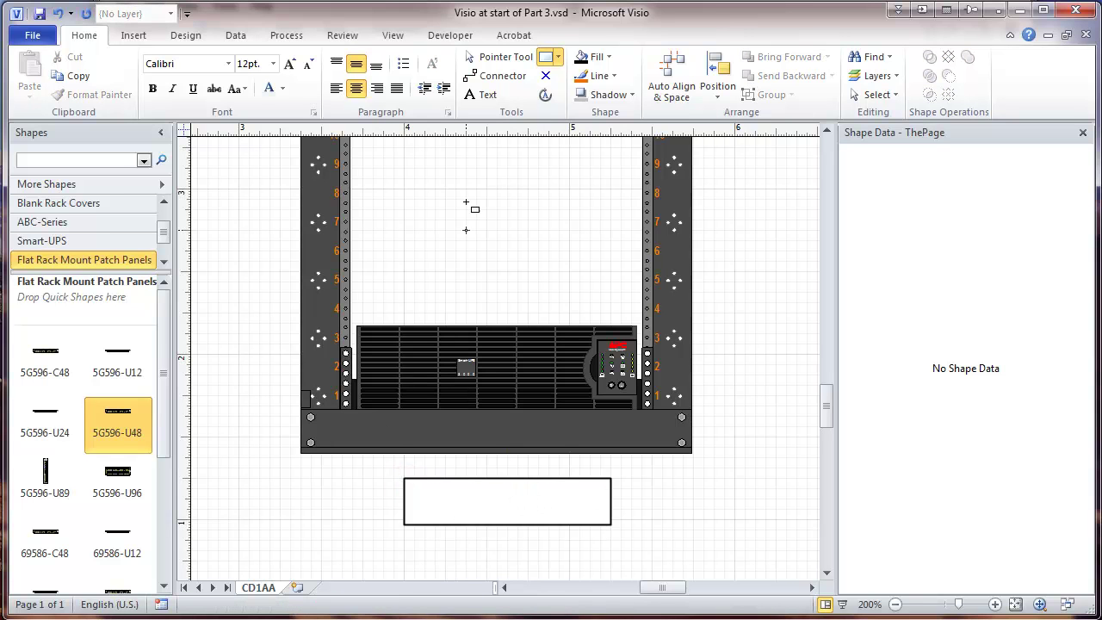
{"action": "left_click", "coordinate": [484, 57]}
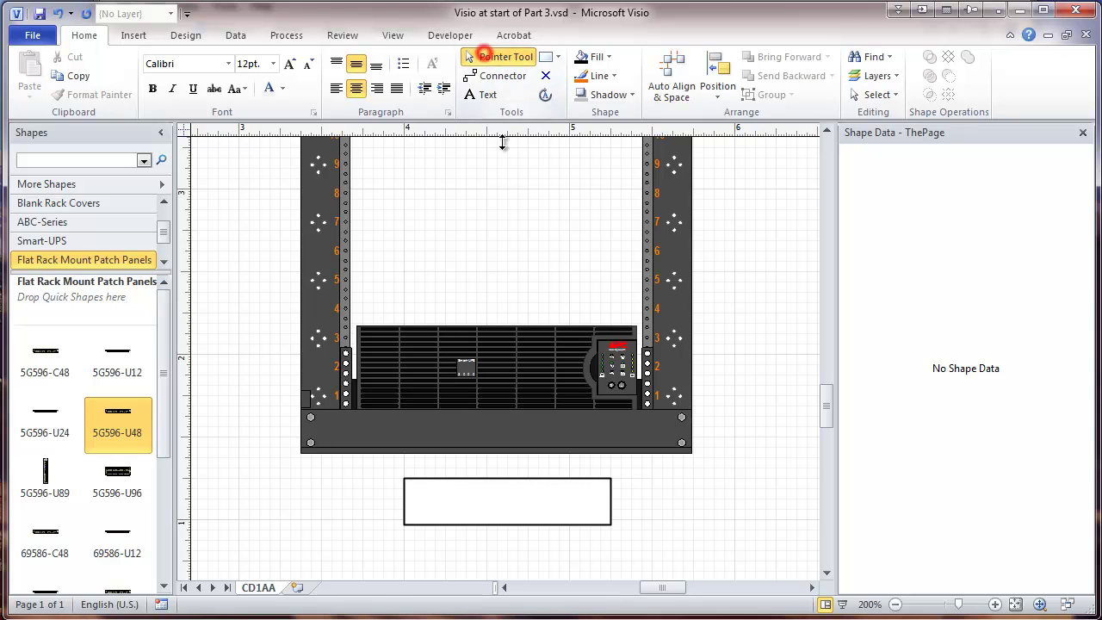
Insert a field into the rectangle below the rack that shows the page name, using Page Info and Name.
{"action": "left_click", "coordinate": [556, 479]}
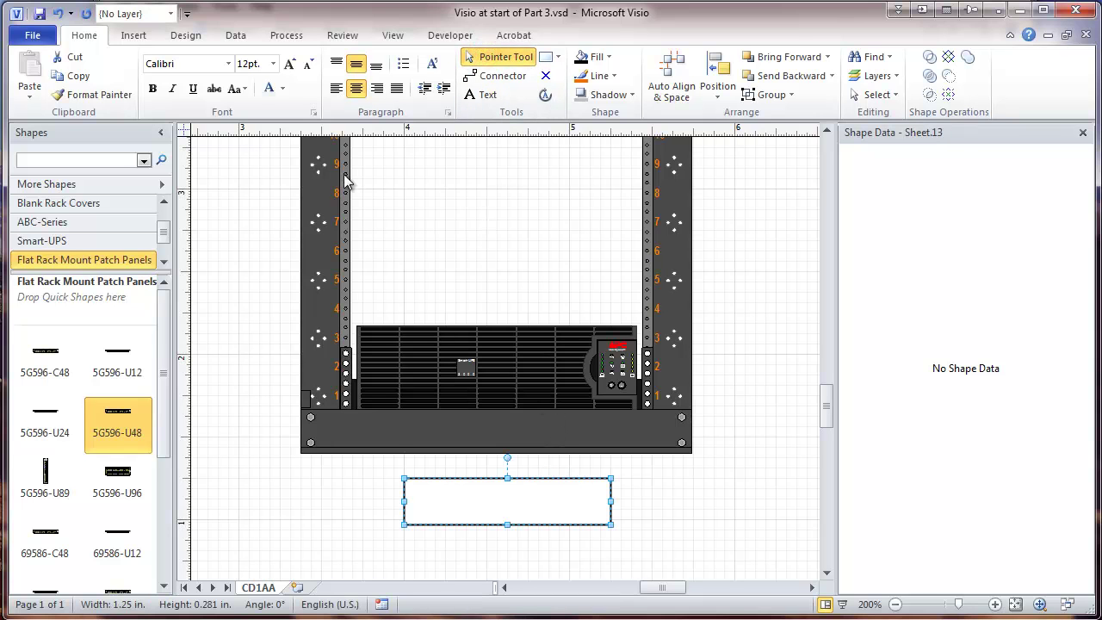
{"action": "left_click", "coordinate": [133, 38]}
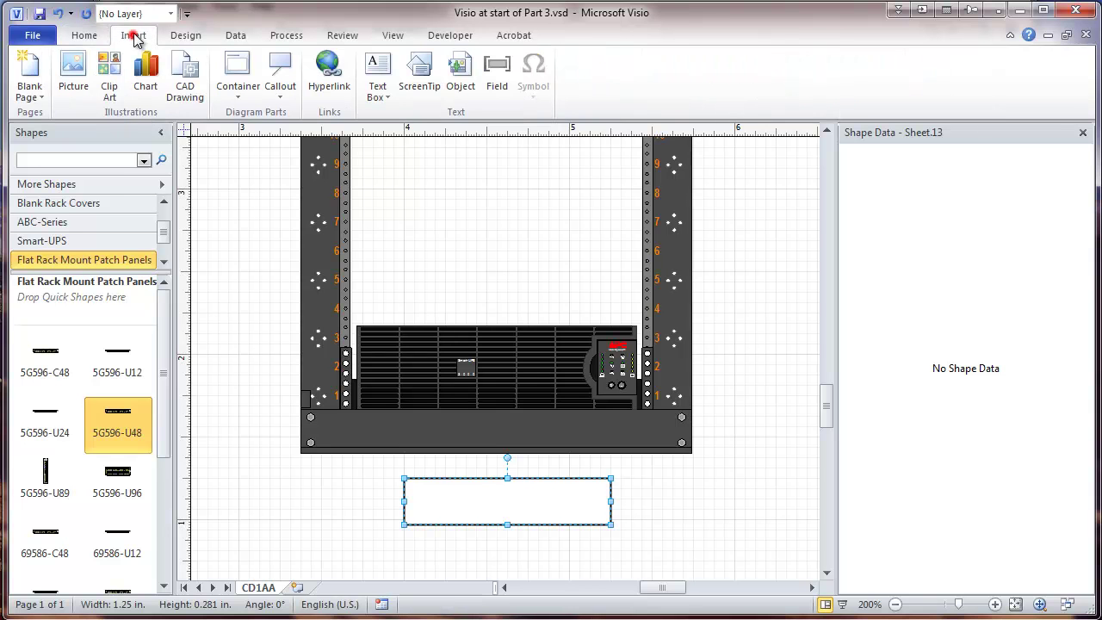
{"action": "left_click", "coordinate": [497, 72]}
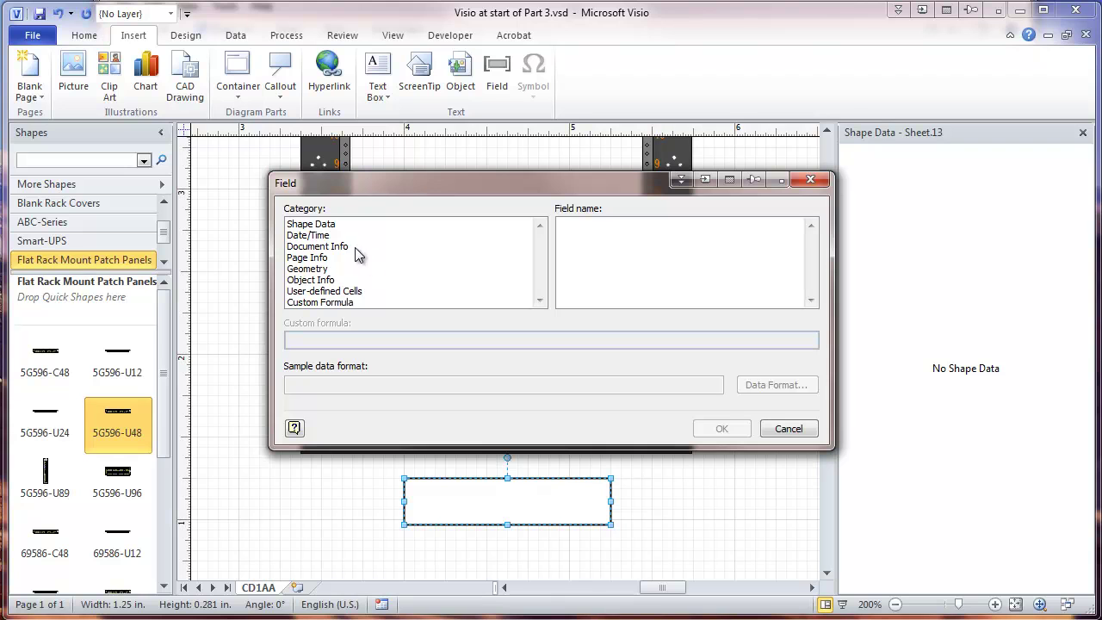
{"action": "left_click", "coordinate": [299, 258]}
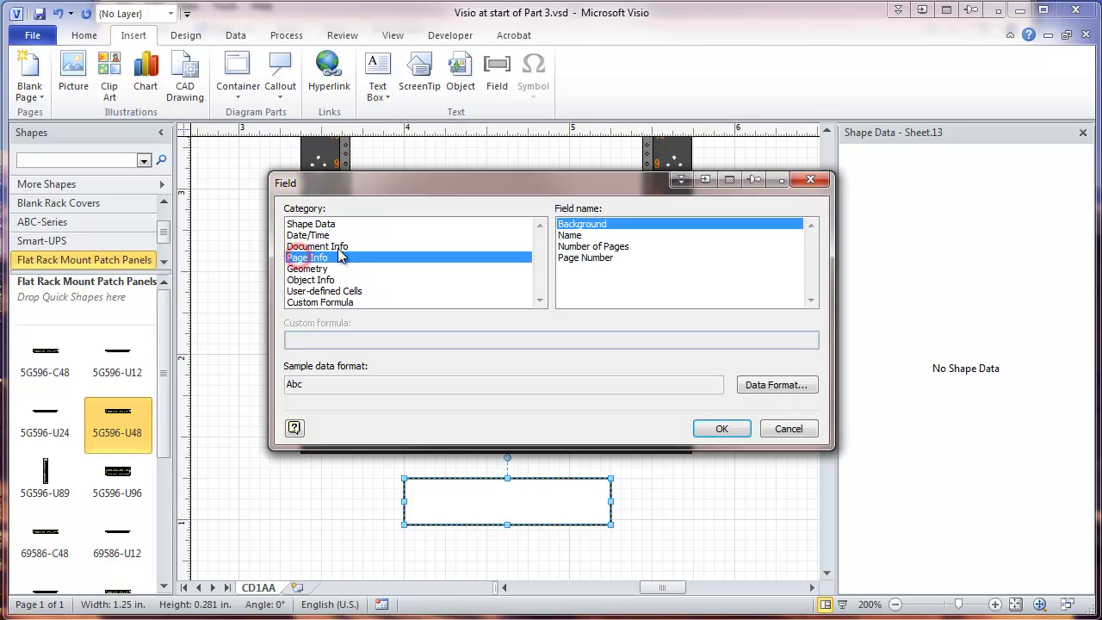
{"action": "left_click", "coordinate": [568, 234]}
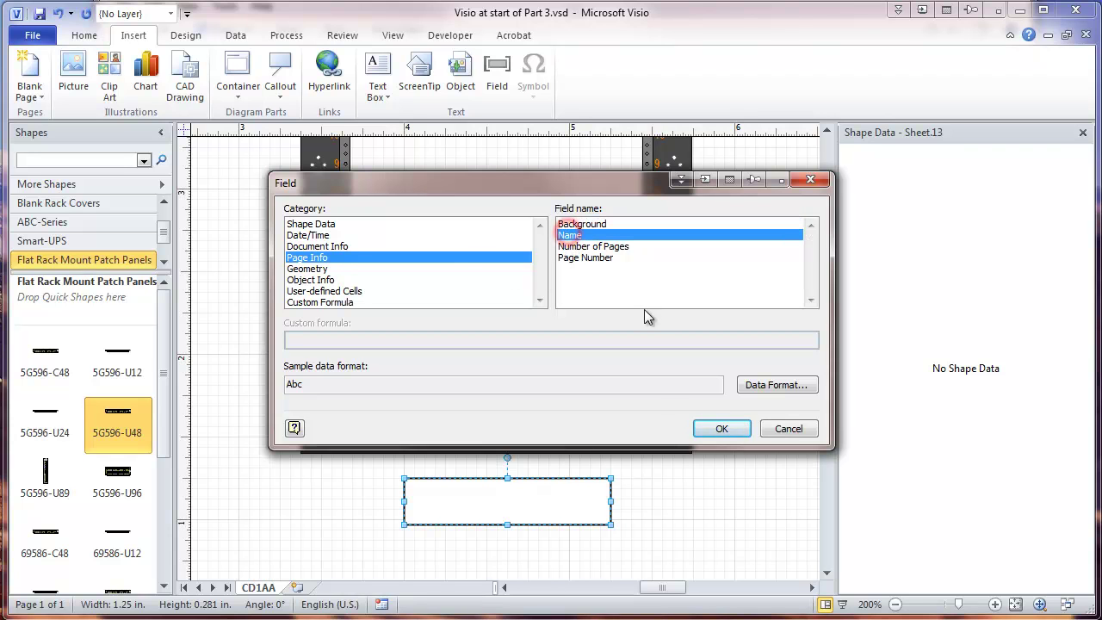
{"action": "left_click", "coordinate": [720, 429]}
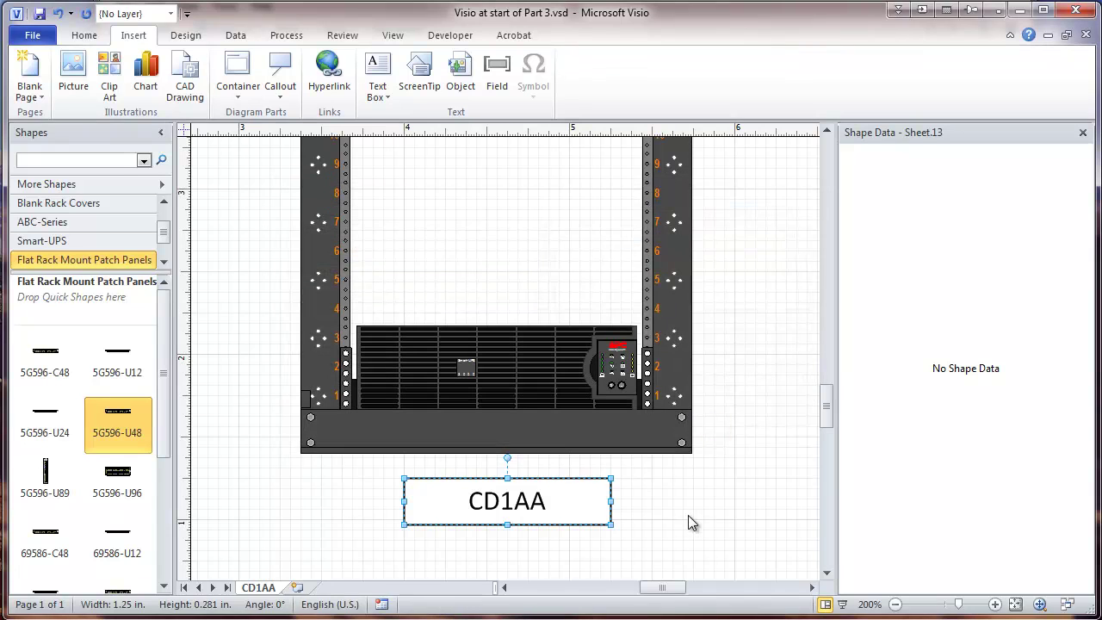
{"action": "left_click", "coordinate": [680, 515]}
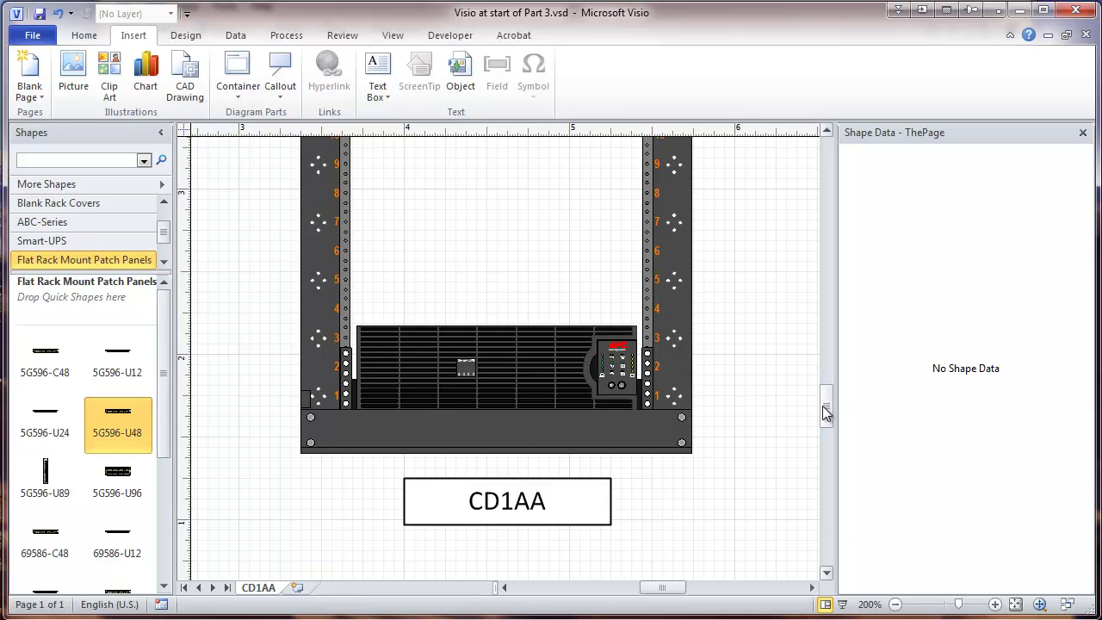
Move the page name label straight down, slightly farther from the rack's base.
{"action": "left_click_drag", "start_coordinate": [824, 406], "coordinate": [827, 411]}
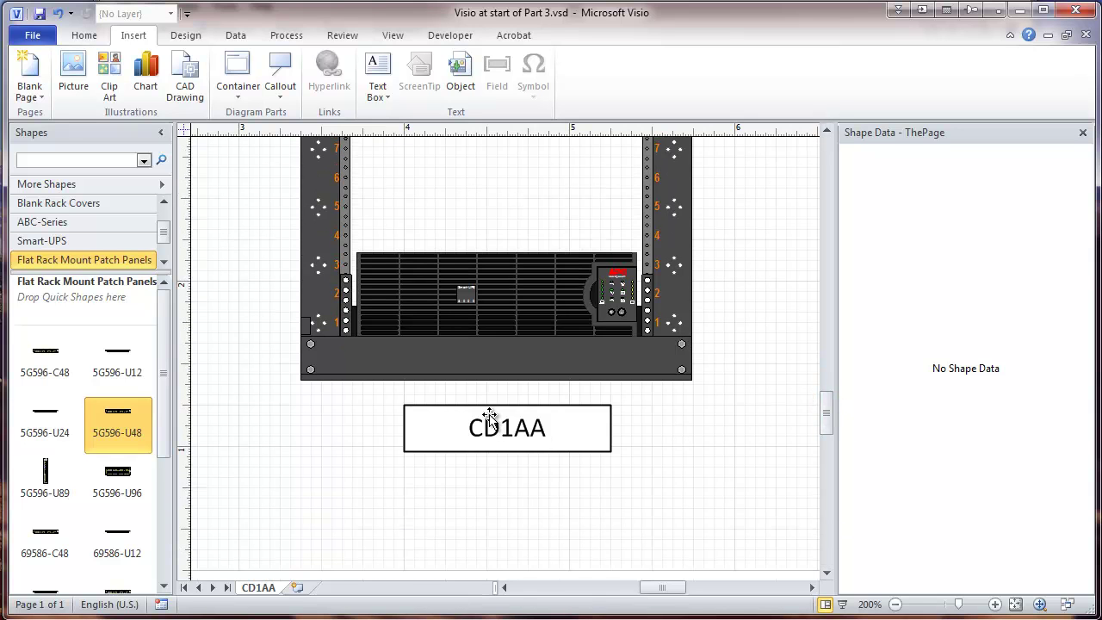
{"action": "left_click_drag", "start_coordinate": [497, 412], "coordinate": [504, 458]}
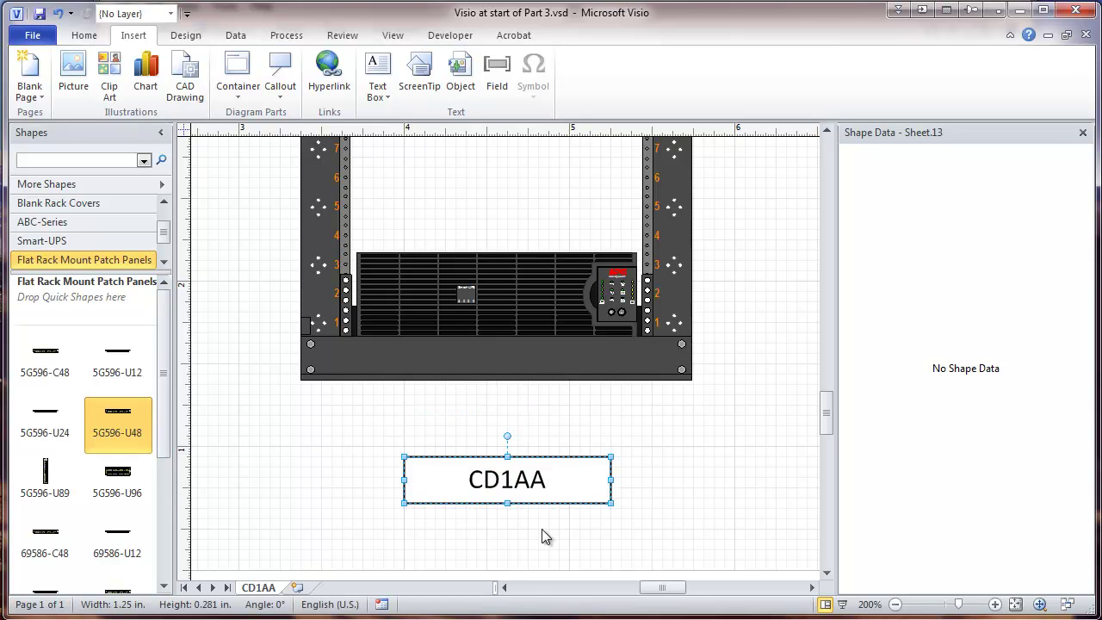
{"action": "left_click", "coordinate": [544, 522]}
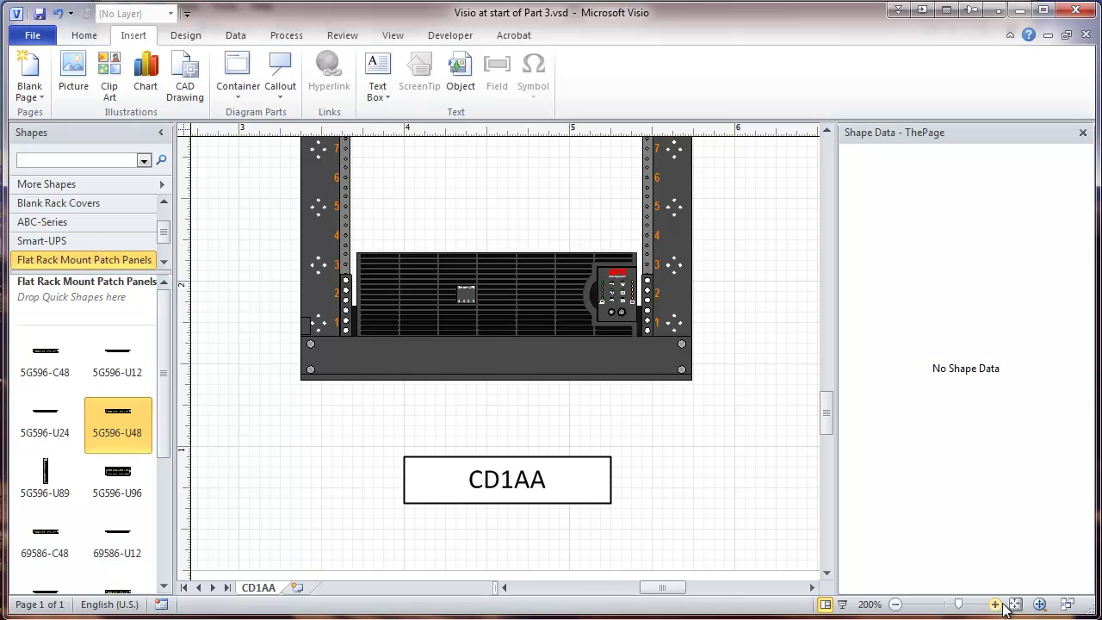
Zoom out to 58% and examine the rack, its devices and the label on the page.
{"action": "left_click", "coordinate": [895, 604]}
{"action": "left_click", "coordinate": [895, 604]}
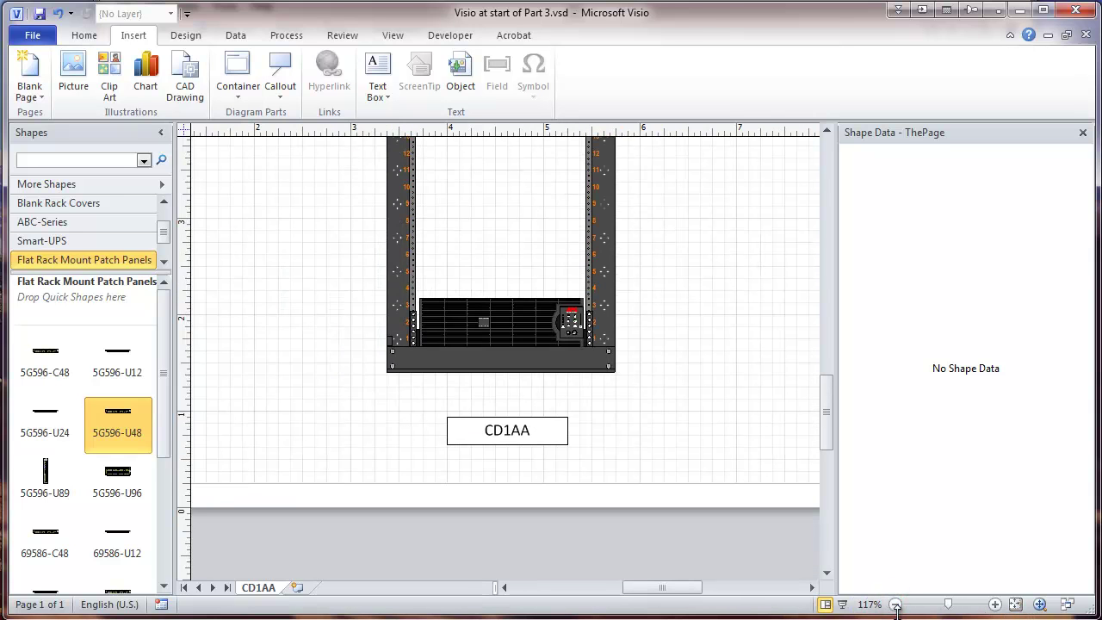
{"action": "left_click", "coordinate": [895, 604]}
{"action": "left_click", "coordinate": [895, 604]}
{"action": "left_click", "coordinate": [896, 605]}
{"action": "left_click", "coordinate": [895, 604]}
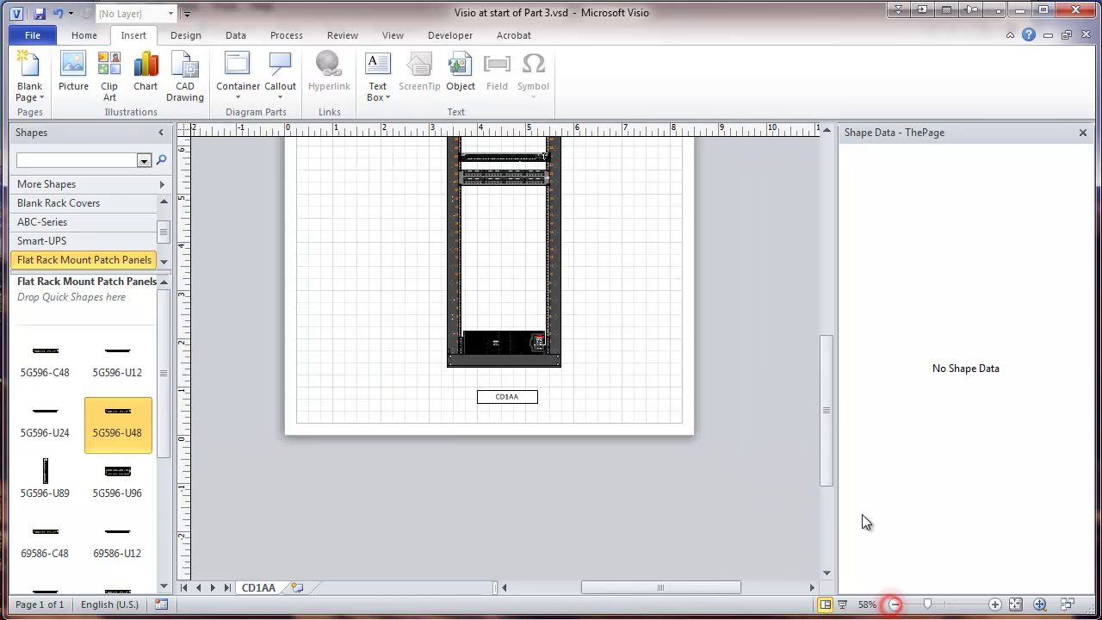
{"action": "left_click_drag", "start_coordinate": [828, 423], "coordinate": [813, 383]}
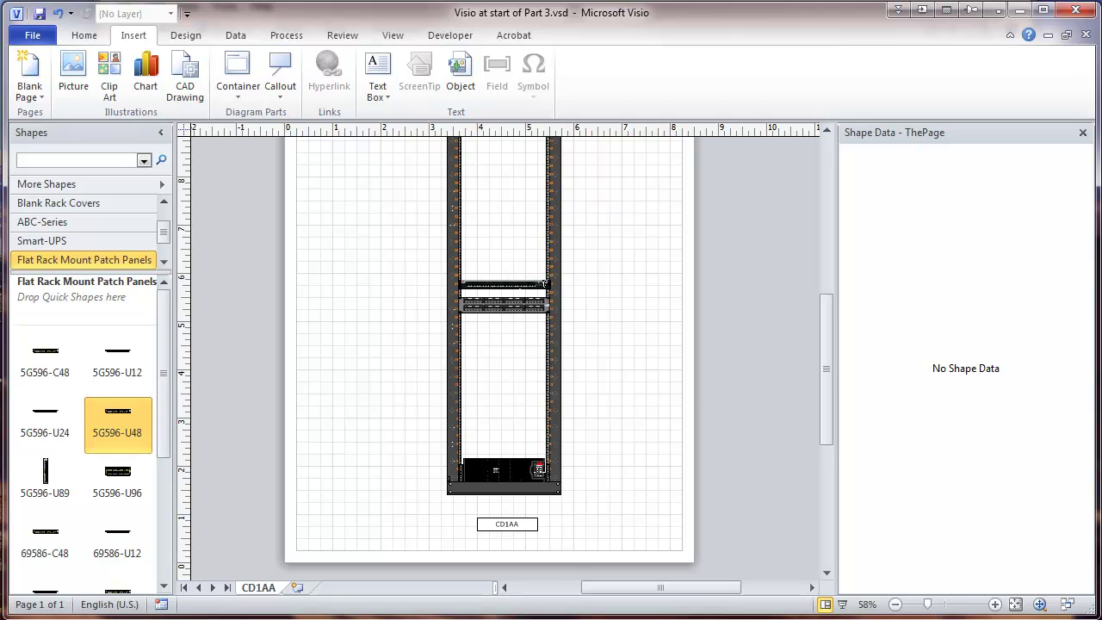
Switch to the open drawing Closing Dr Infrastructor link.vsd.
{"action": "left_click", "coordinate": [393, 35]}
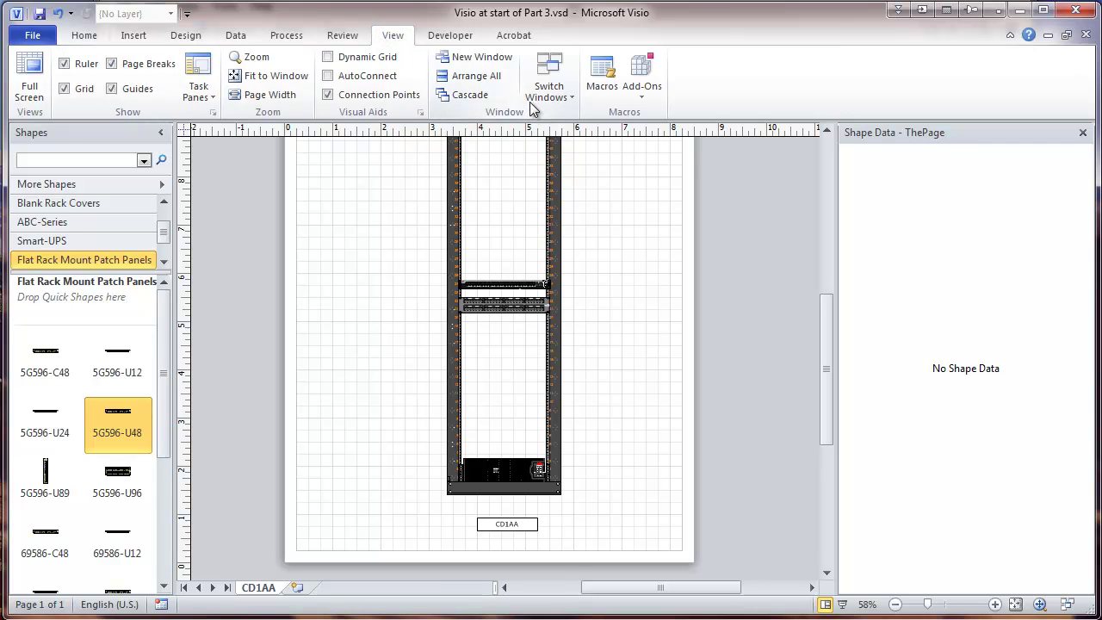
{"action": "left_click", "coordinate": [558, 98]}
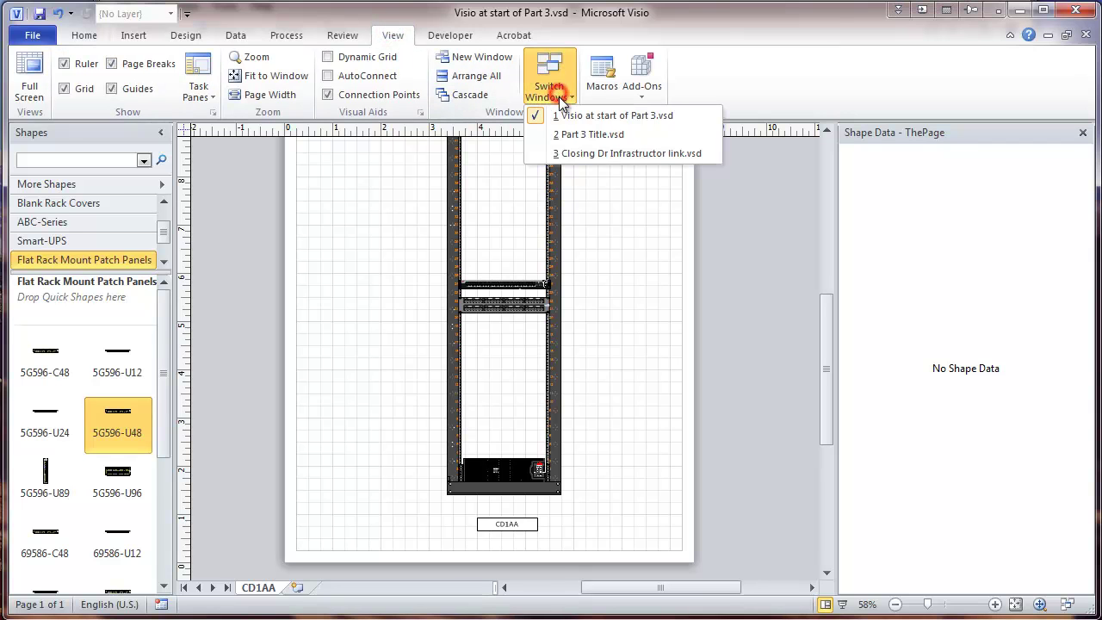
{"action": "left_click", "coordinate": [592, 149]}
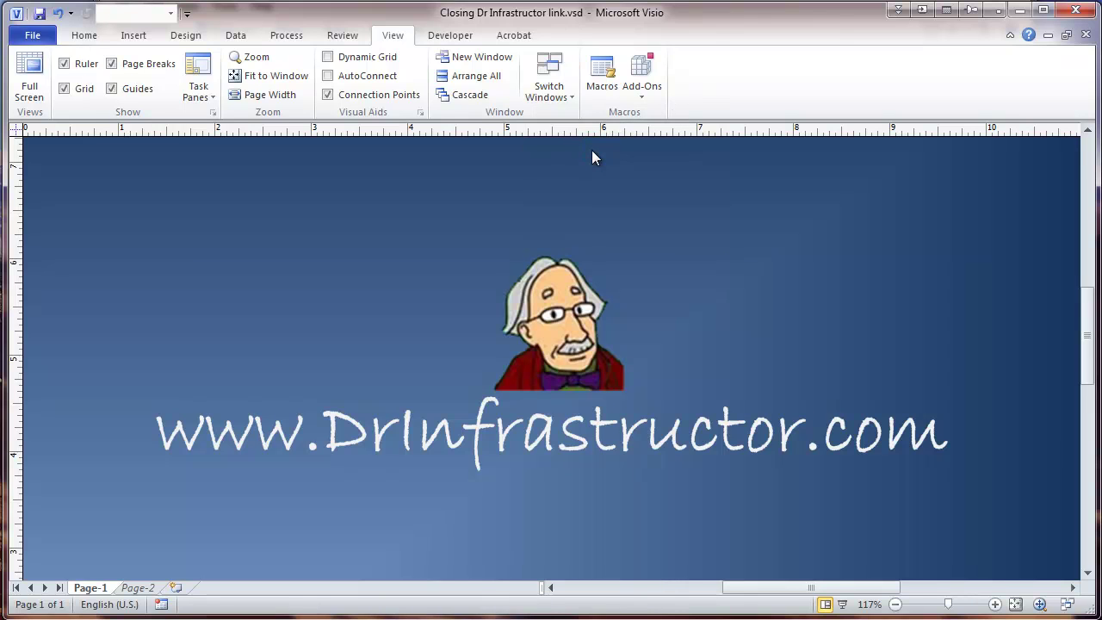